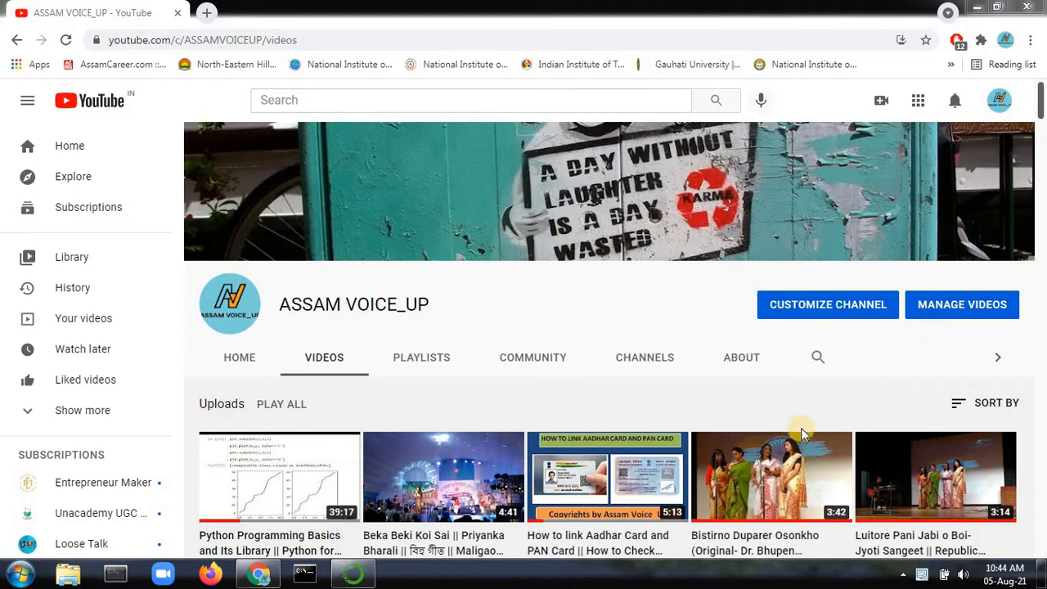
Step: Look through the uploaded videos on the ASSAM VOICE_UP channel page
{"action": "scroll", "coordinate": [778, 409], "scroll_direction": "down", "scroll_amount": 8}
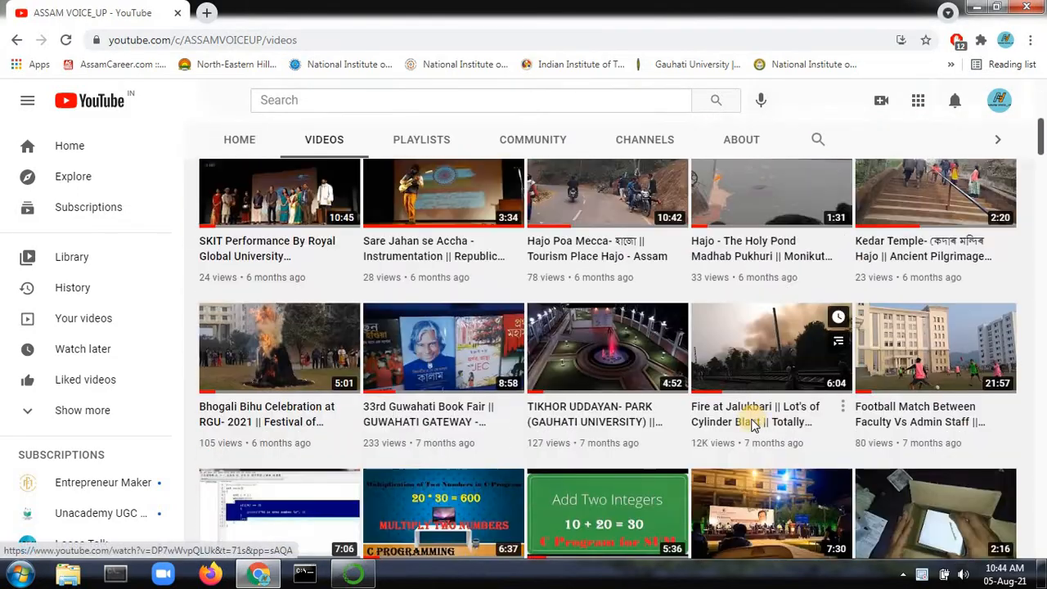
{"action": "scroll", "coordinate": [753, 425], "scroll_direction": "down", "scroll_amount": 20}
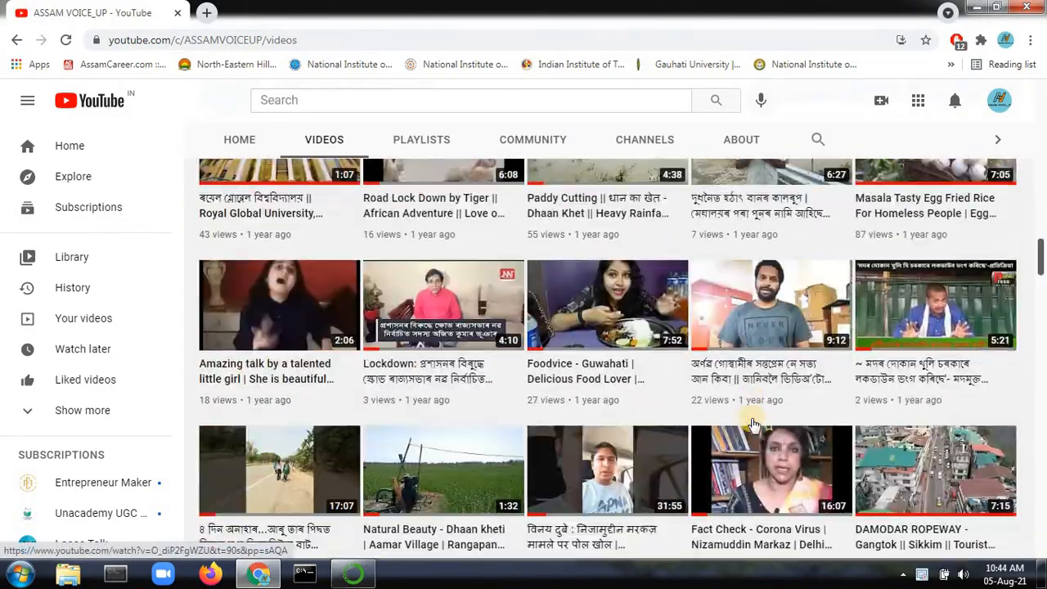
{"action": "scroll", "coordinate": [753, 423], "scroll_direction": "up", "scroll_amount": 20}
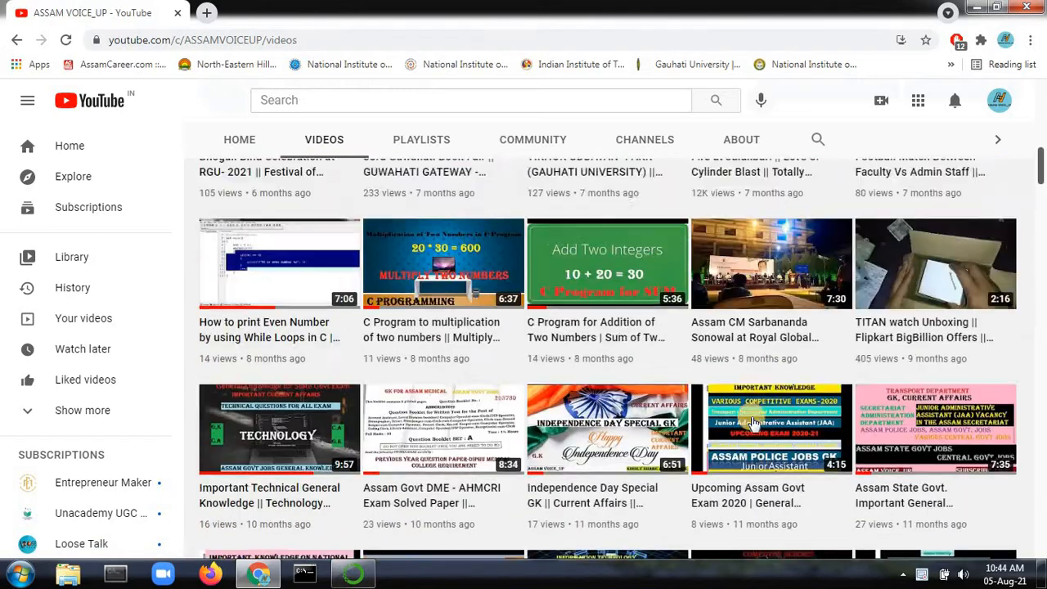
{"action": "scroll", "coordinate": [754, 422], "scroll_direction": "up", "scroll_amount": 6}
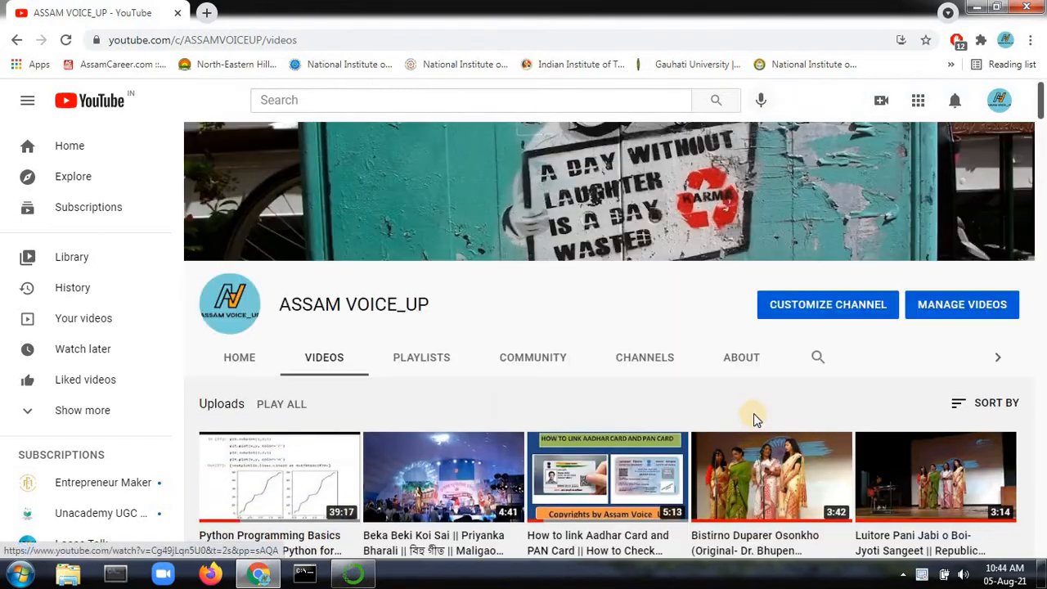
{"action": "scroll", "coordinate": [752, 413], "scroll_direction": "down", "scroll_amount": 1}
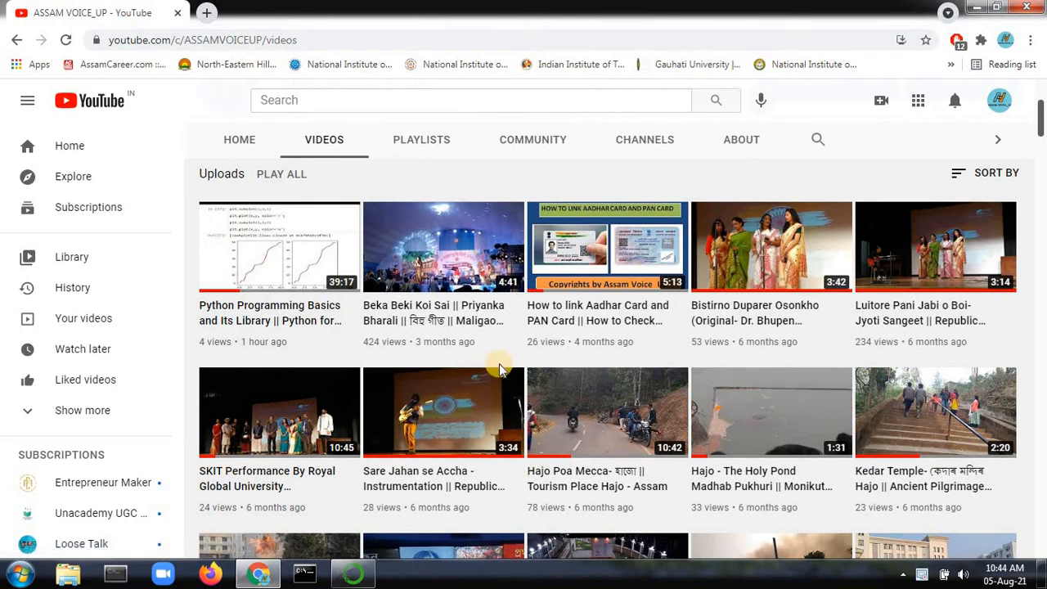
{"action": "scroll", "coordinate": [511, 392], "scroll_direction": "up", "scroll_amount": 3}
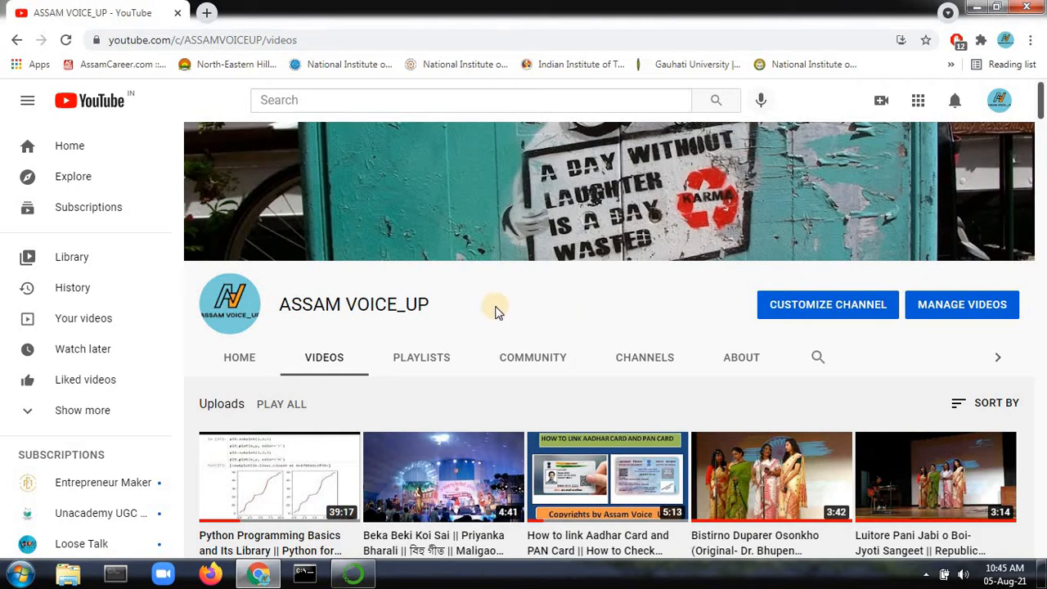
{"action": "left_click", "coordinate": [206, 13]}
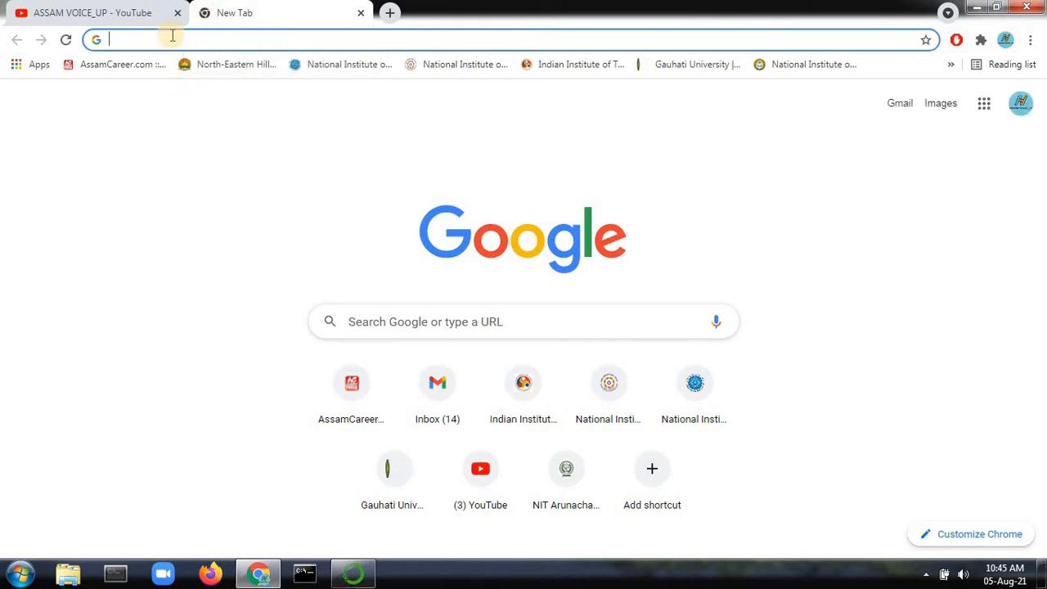
{"action": "type", "text": "https://www.anaconda.com/"}
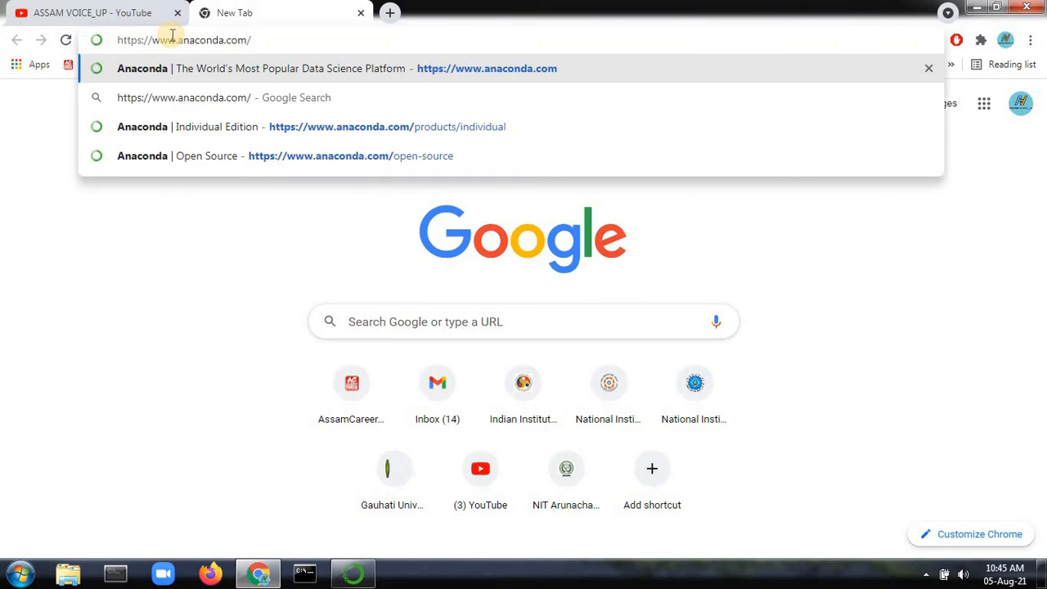
{"action": "key", "text": "Return"}
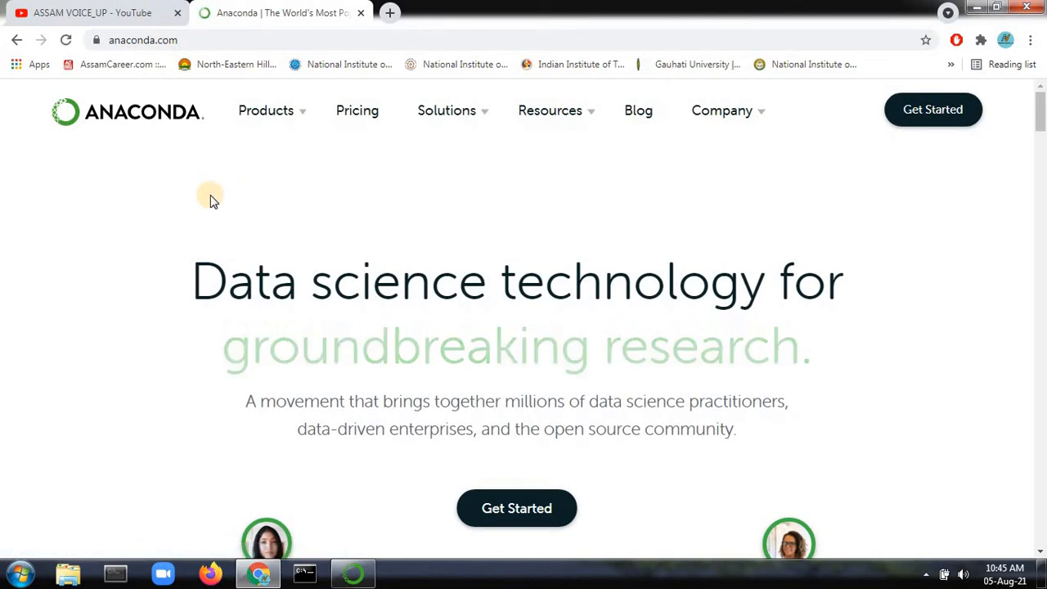
{"action": "mouse_move", "coordinate": [277, 110]}
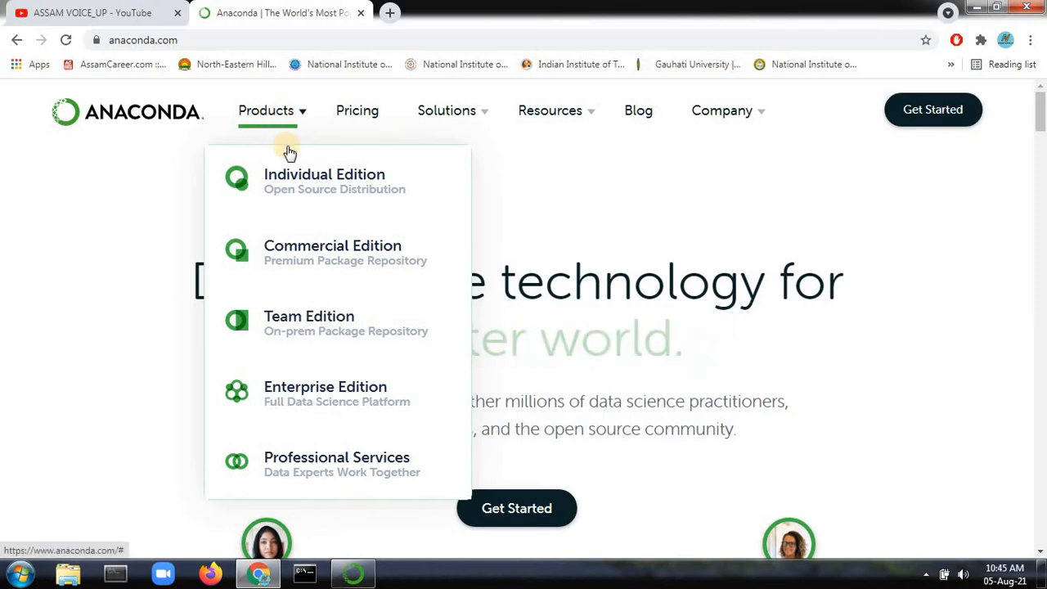
{"action": "left_click", "coordinate": [301, 187]}
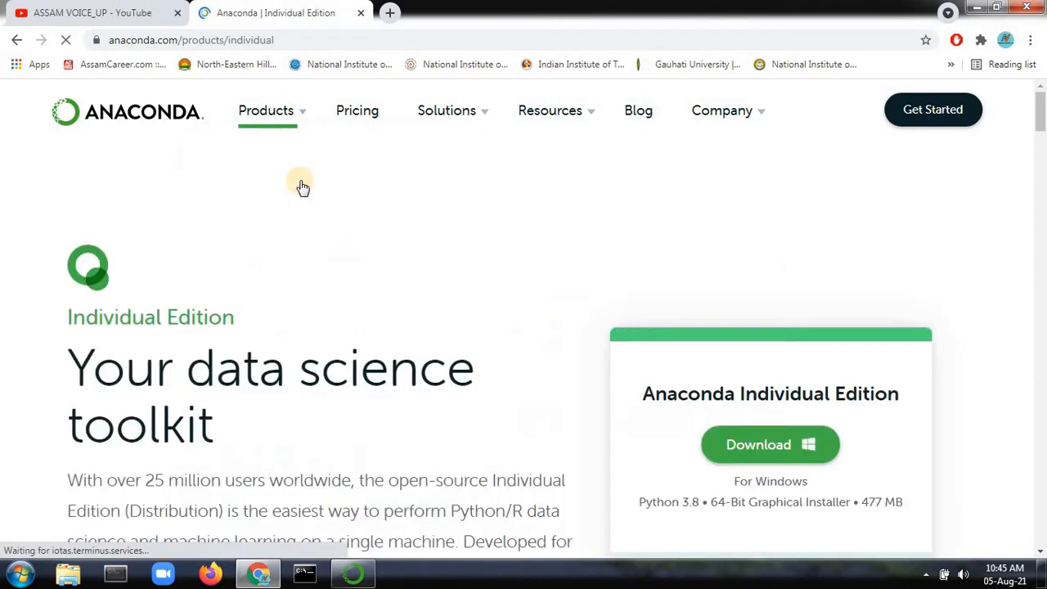
Step: Go to the additional Anaconda installers and review the Windows, MacOS and Linux options for Python 3.8
{"action": "scroll", "coordinate": [775, 249], "scroll_direction": "down", "scroll_amount": 2}
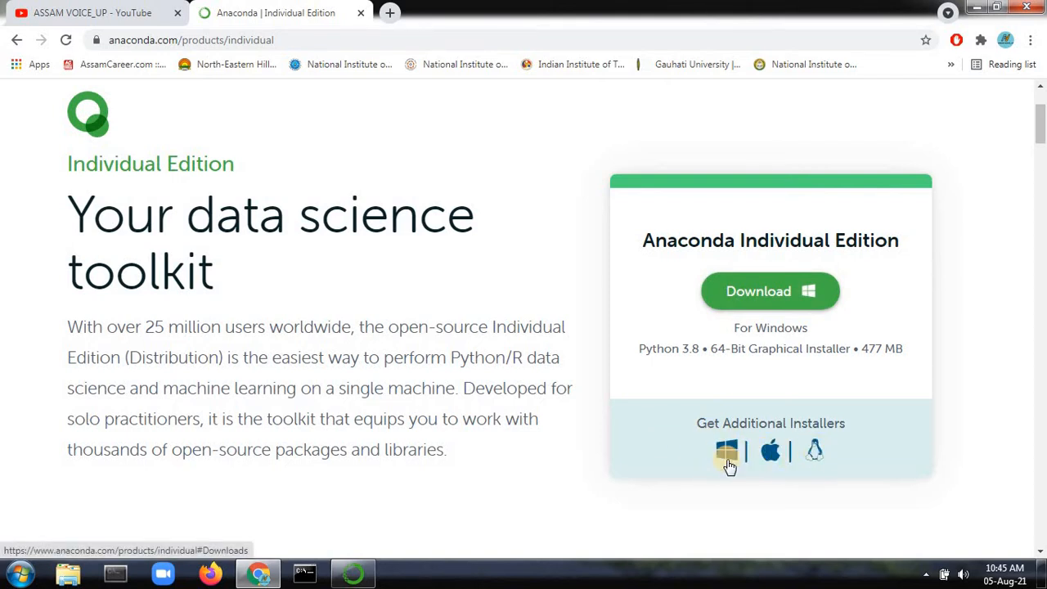
{"action": "left_click", "coordinate": [771, 452]}
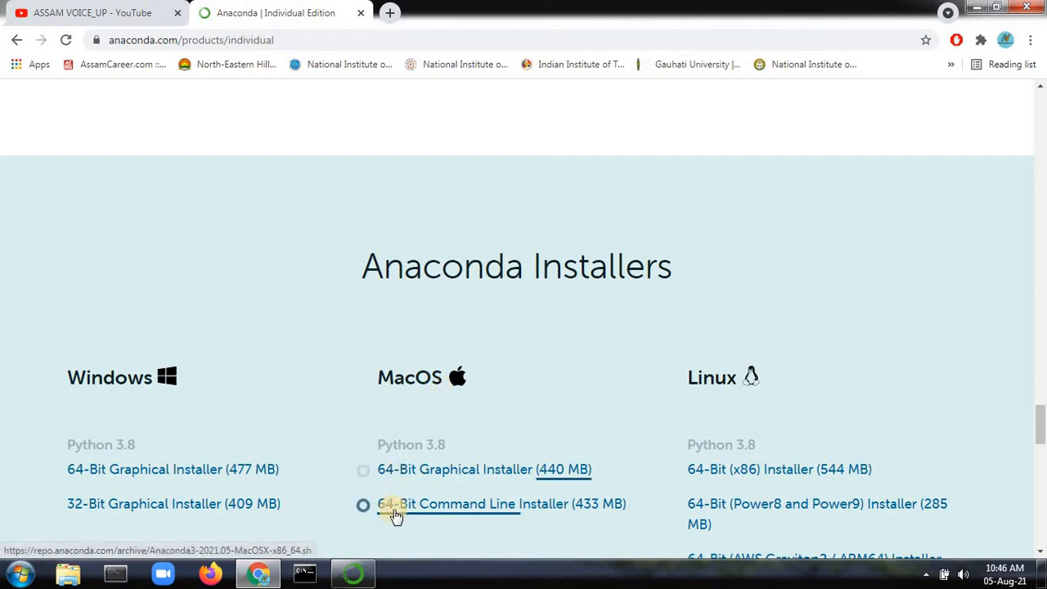
{"action": "left_click", "coordinate": [444, 505]}
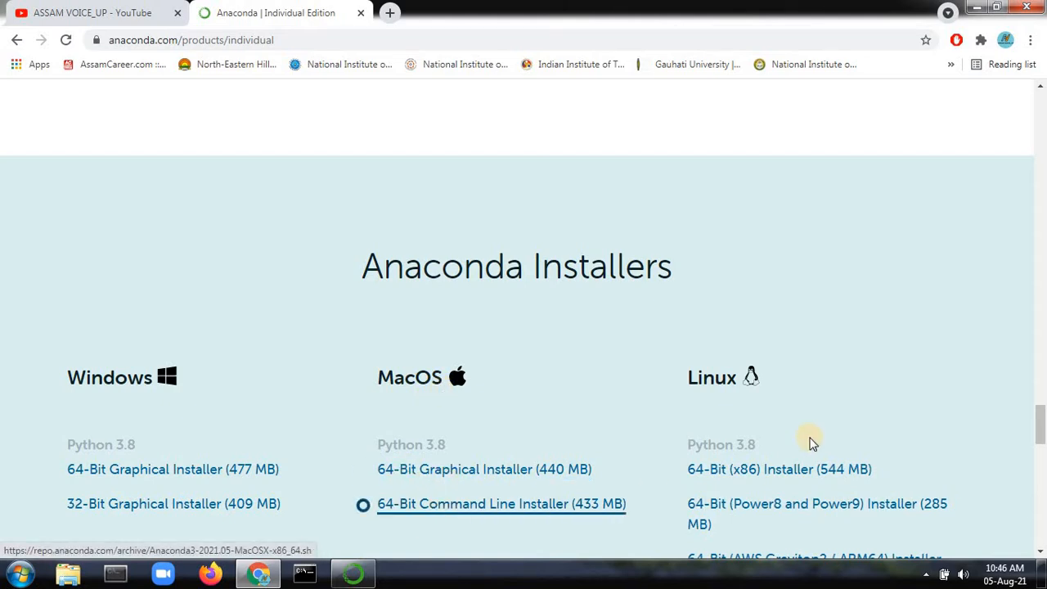
{"action": "left_click", "coordinate": [429, 475]}
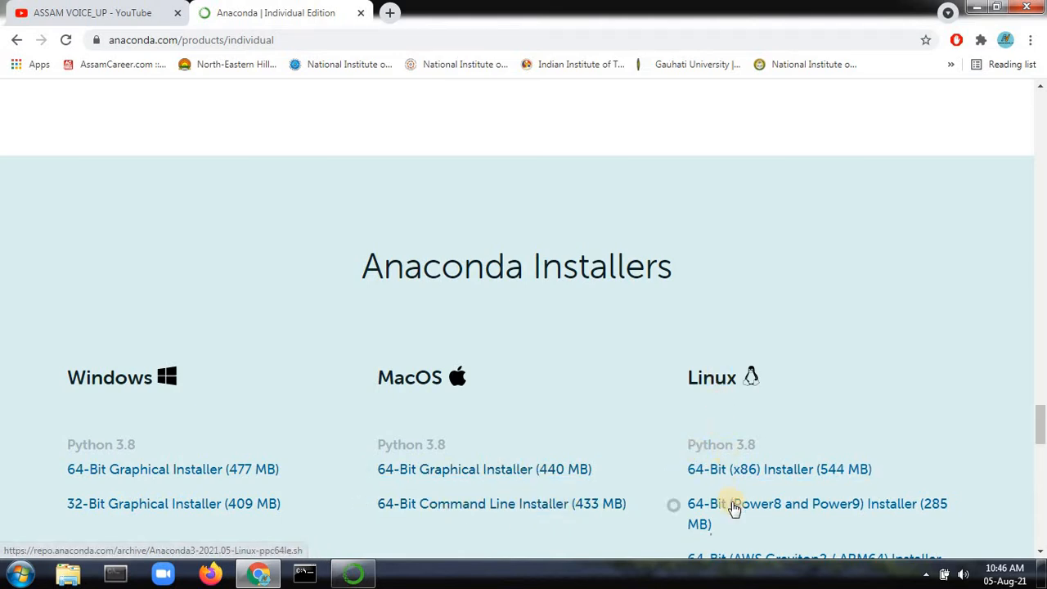
{"action": "scroll", "coordinate": [818, 476], "scroll_direction": "down", "scroll_amount": 2}
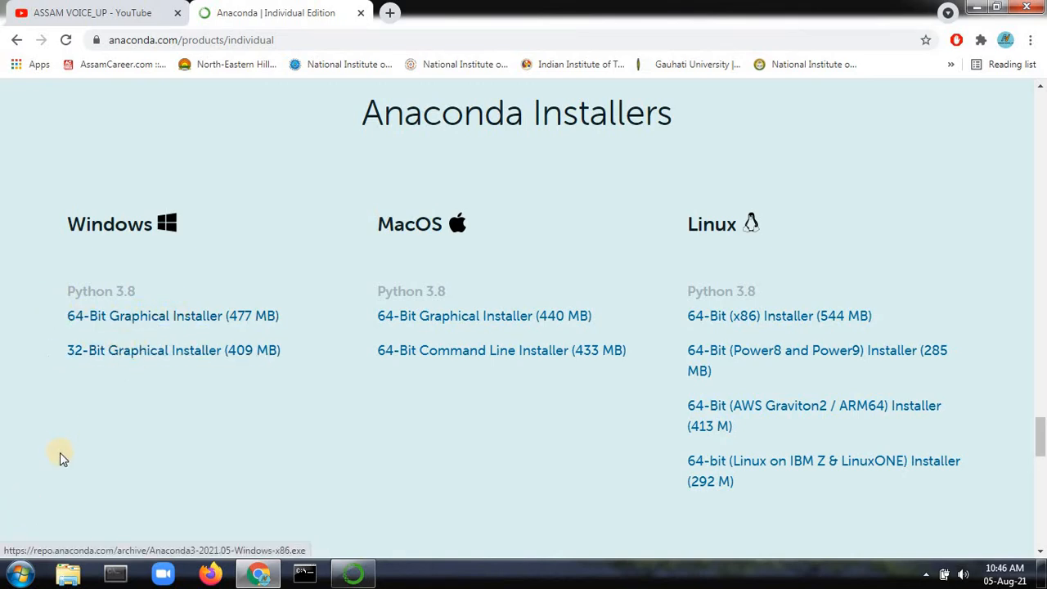
Step: Search the installed programs for "ana" and switch to the Anaconda Navigator window
{"action": "left_click", "coordinate": [16, 578]}
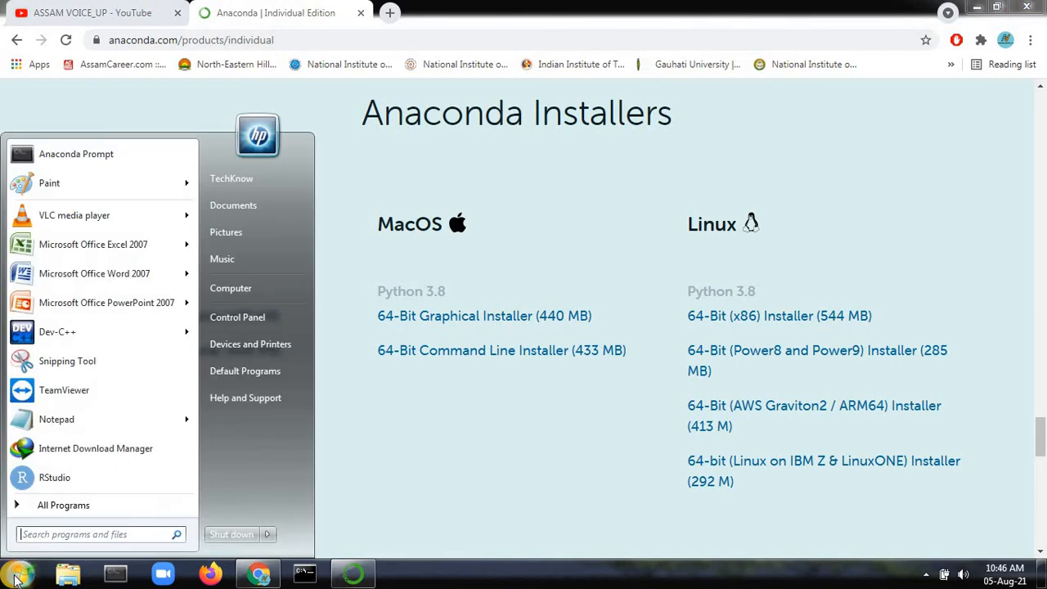
{"action": "type", "text": "ana"}
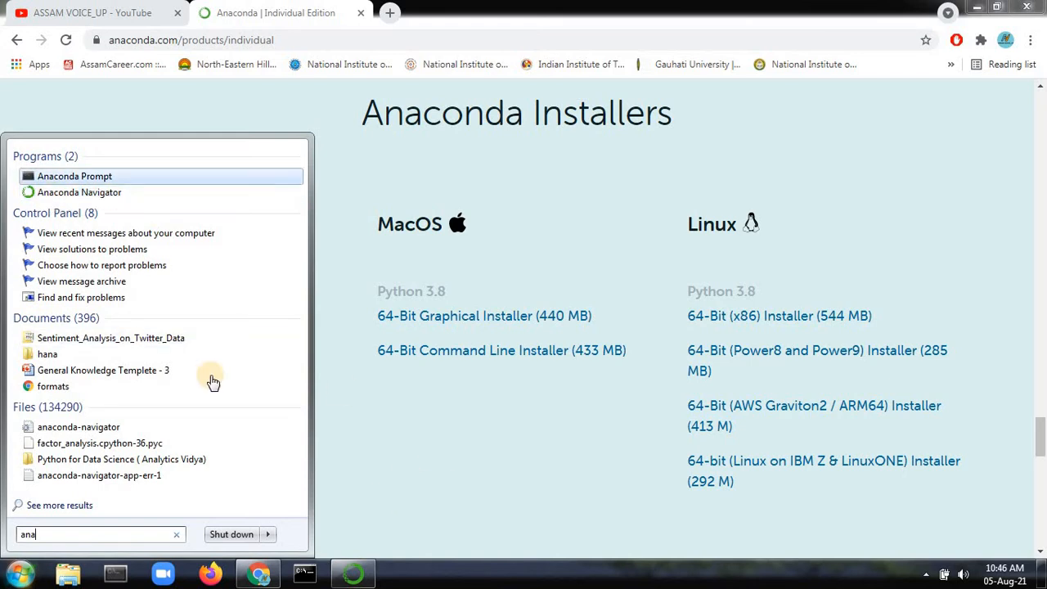
{"action": "left_click", "coordinate": [353, 573]}
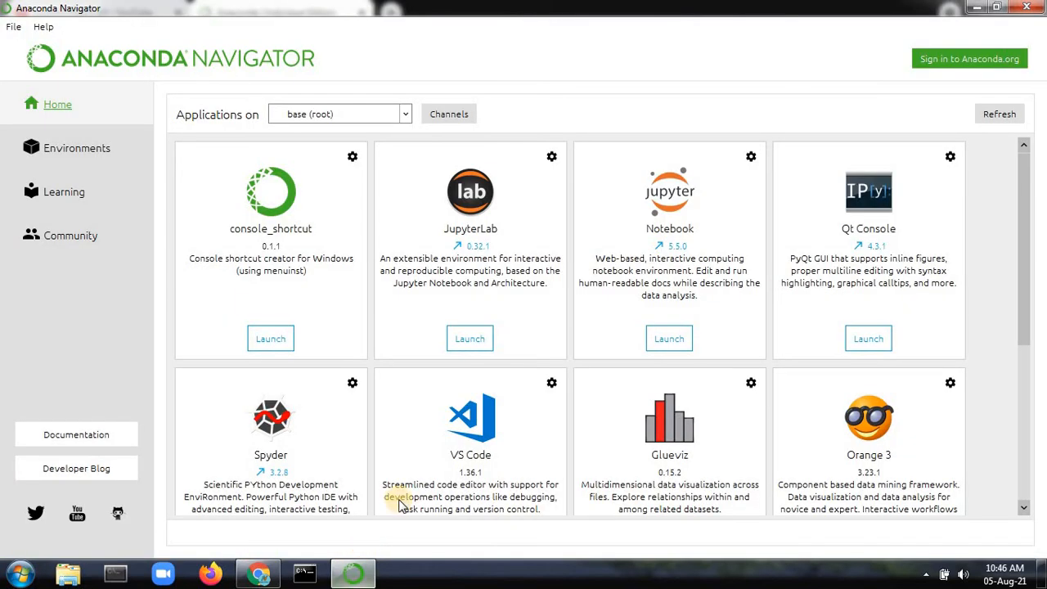
Step: Look over the applications on the Anaconda Navigator home page and launch Jupyter Notebook
{"action": "left_click", "coordinate": [470, 339]}
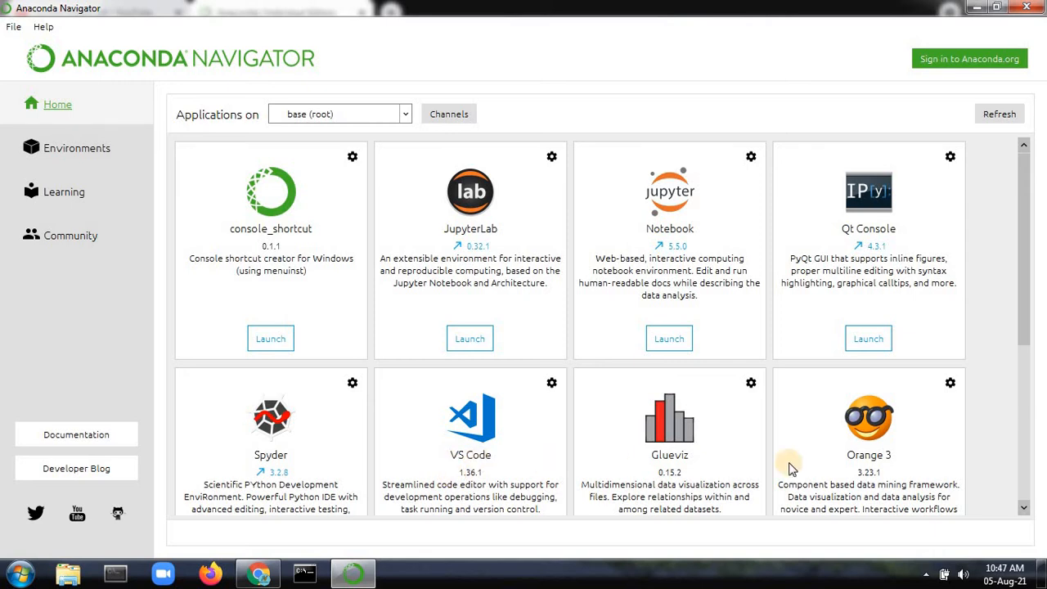
{"action": "scroll", "coordinate": [769, 391], "scroll_direction": "down", "scroll_amount": 3}
{"action": "scroll", "coordinate": [711, 394], "scroll_direction": "up", "scroll_amount": 3}
{"action": "scroll", "coordinate": [667, 402], "scroll_direction": "down", "scroll_amount": 3}
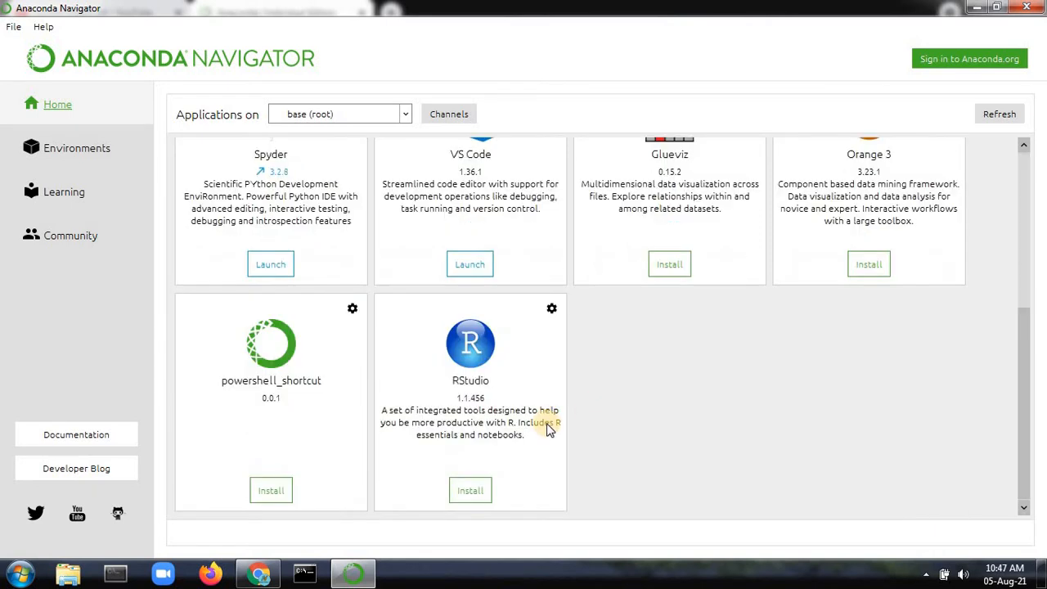
{"action": "scroll", "coordinate": [572, 380], "scroll_direction": "up", "scroll_amount": 3}
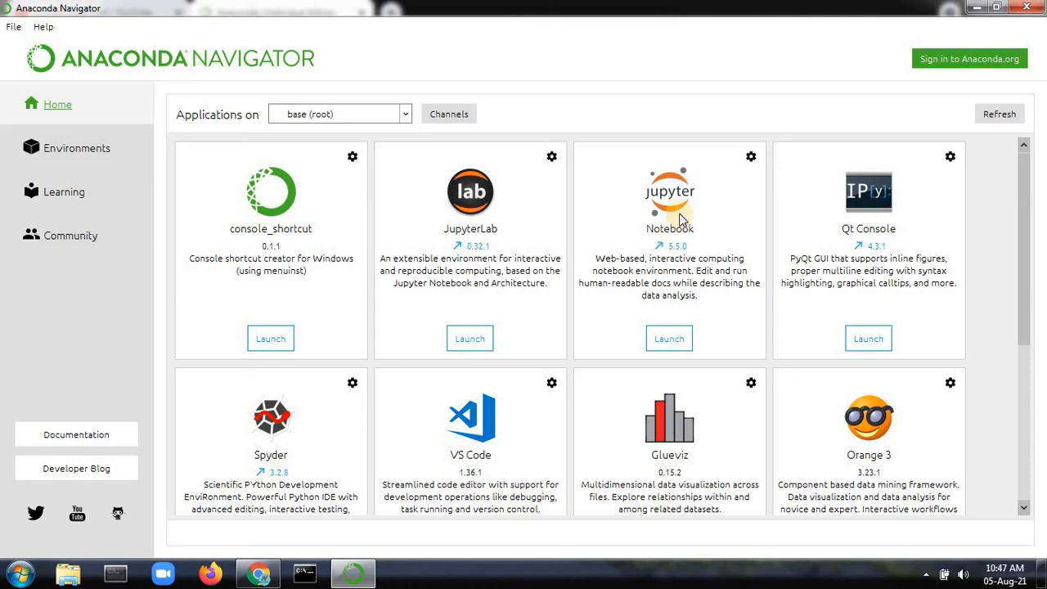
{"action": "left_click", "coordinate": [666, 341]}
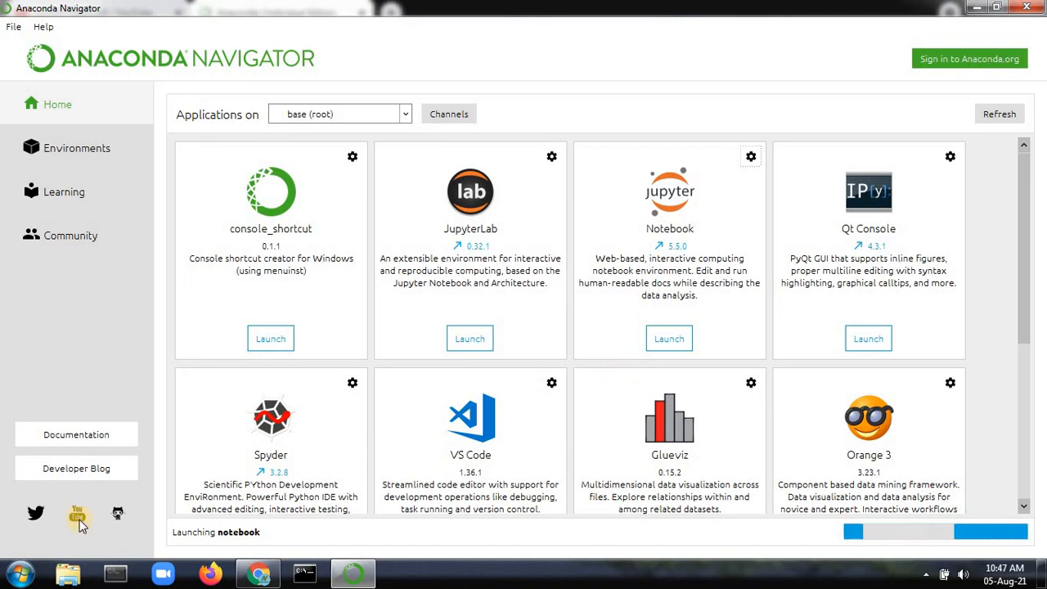
Step: Search the installed programs for "anaconda", open Anaconda Prompt and move its window off the Jupyter file list
{"action": "left_click", "coordinate": [21, 574]}
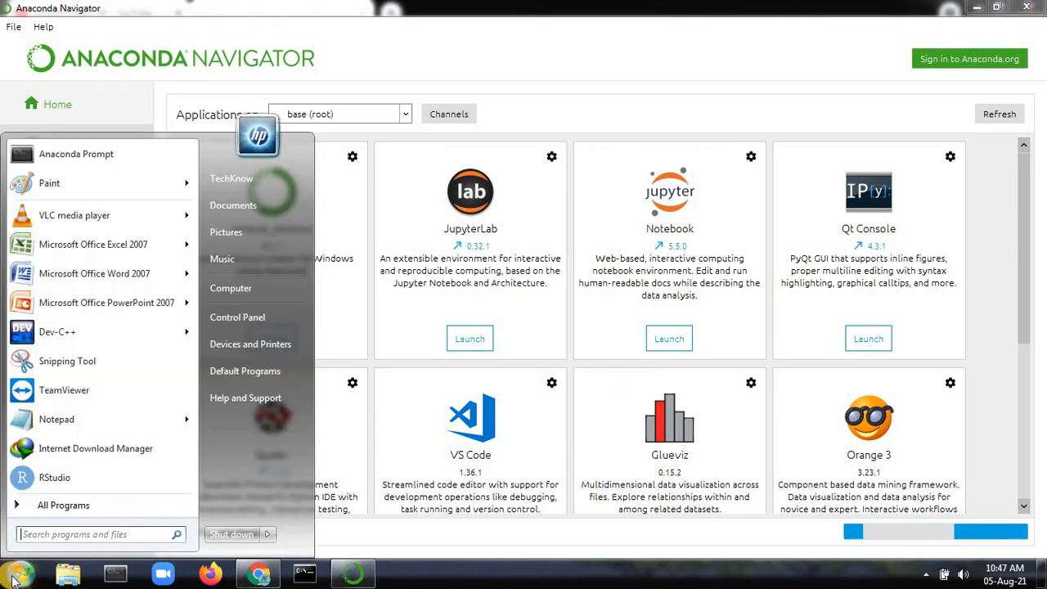
{"action": "type", "text": "an"}
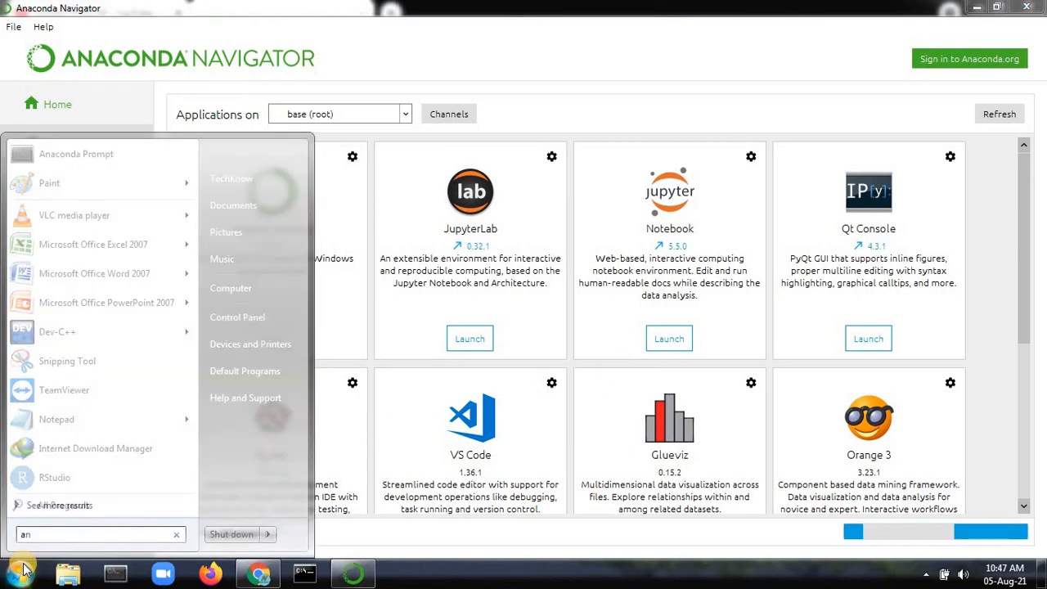
{"action": "type", "text": "aconda"}
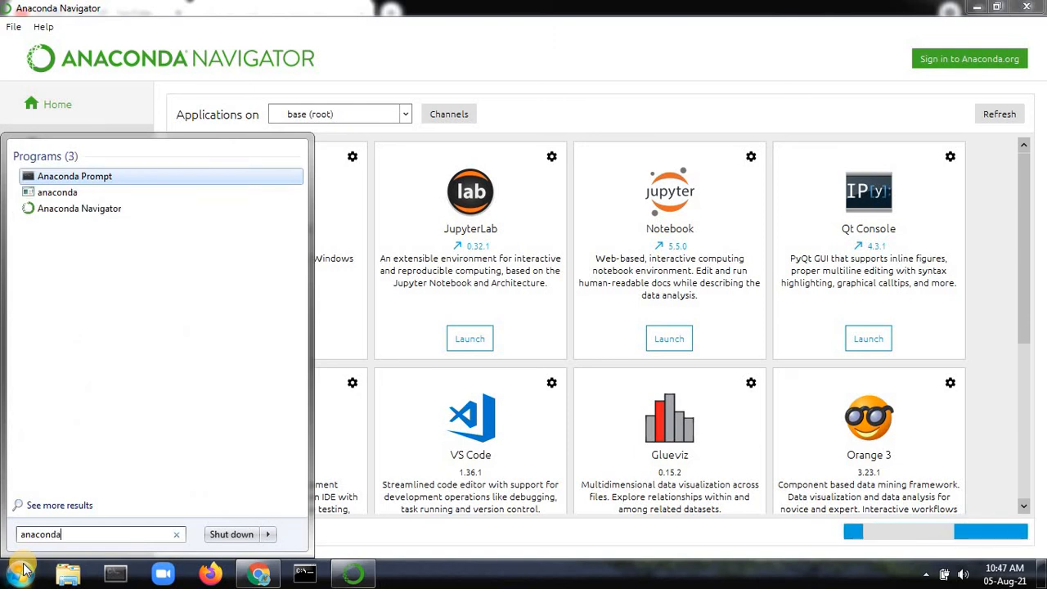
{"action": "left_click", "coordinate": [96, 182]}
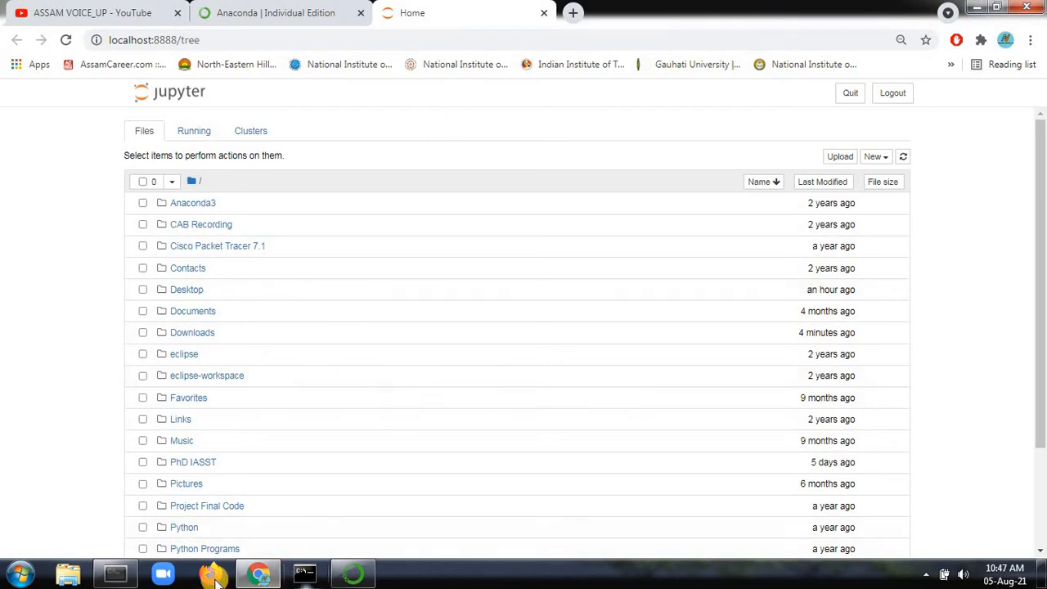
{"action": "left_click", "coordinate": [115, 574]}
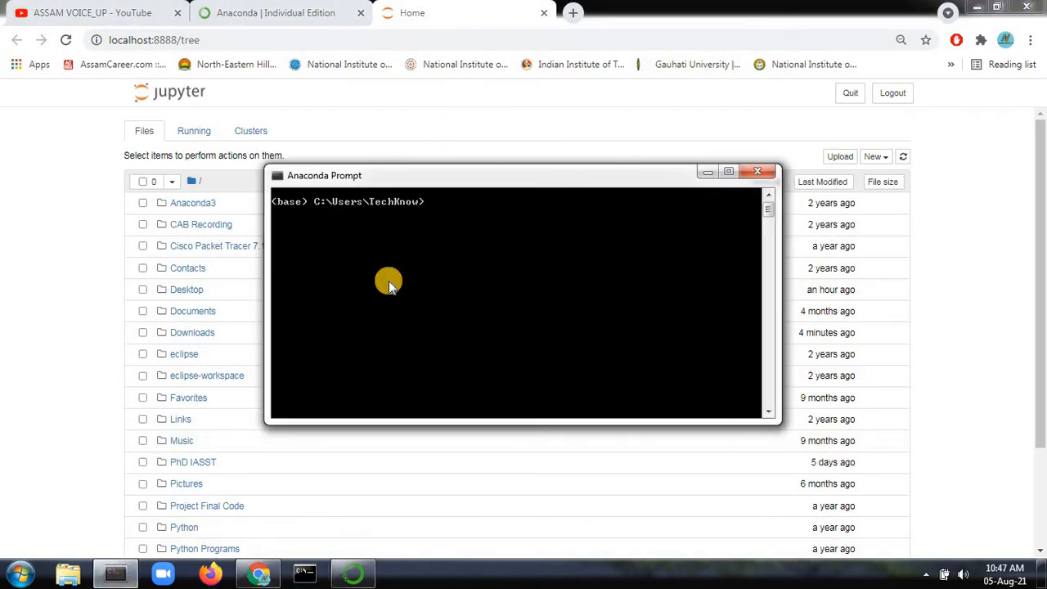
{"action": "left_click_drag", "start_coordinate": [466, 177], "coordinate": [799, 227]}
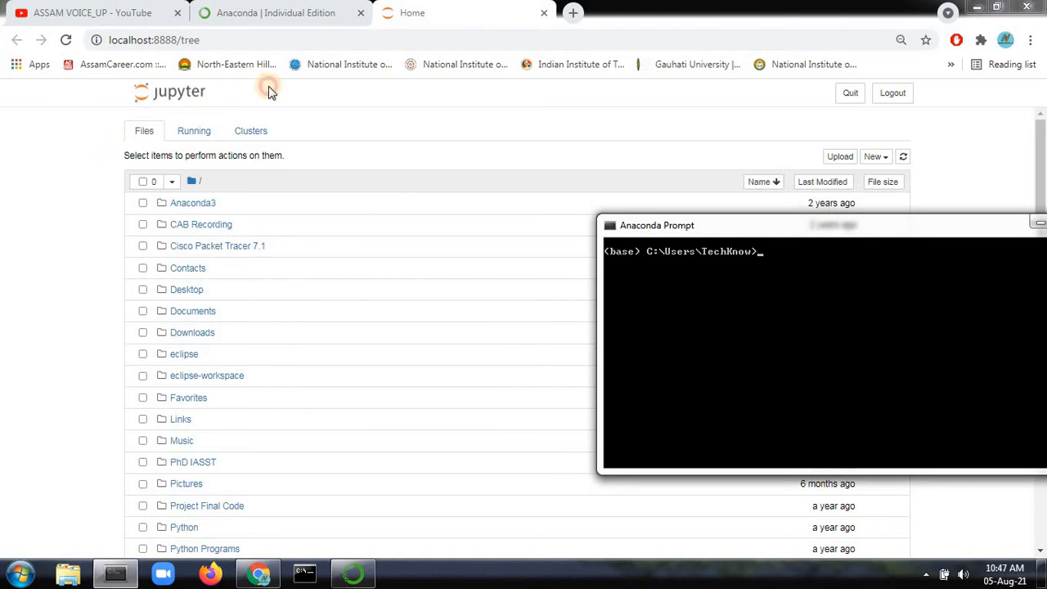
Step: Revisit the Notebook launcher in Anaconda Navigator and return to the Jupyter file list in the browser
{"action": "left_click", "coordinate": [337, 160]}
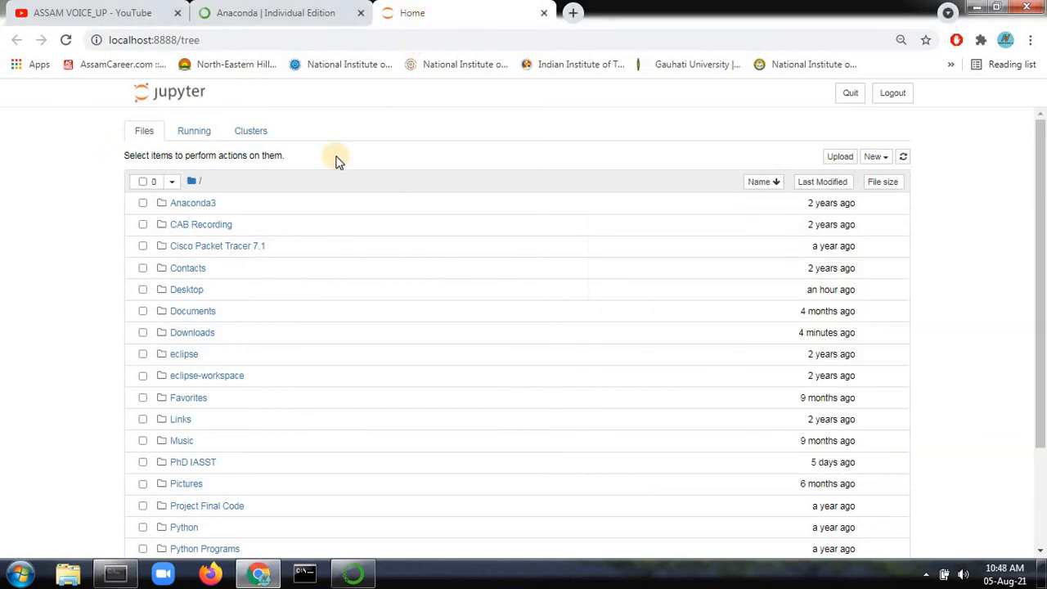
{"action": "left_click", "coordinate": [285, 11]}
{"action": "left_click", "coordinate": [454, 13]}
{"action": "left_click", "coordinate": [345, 576]}
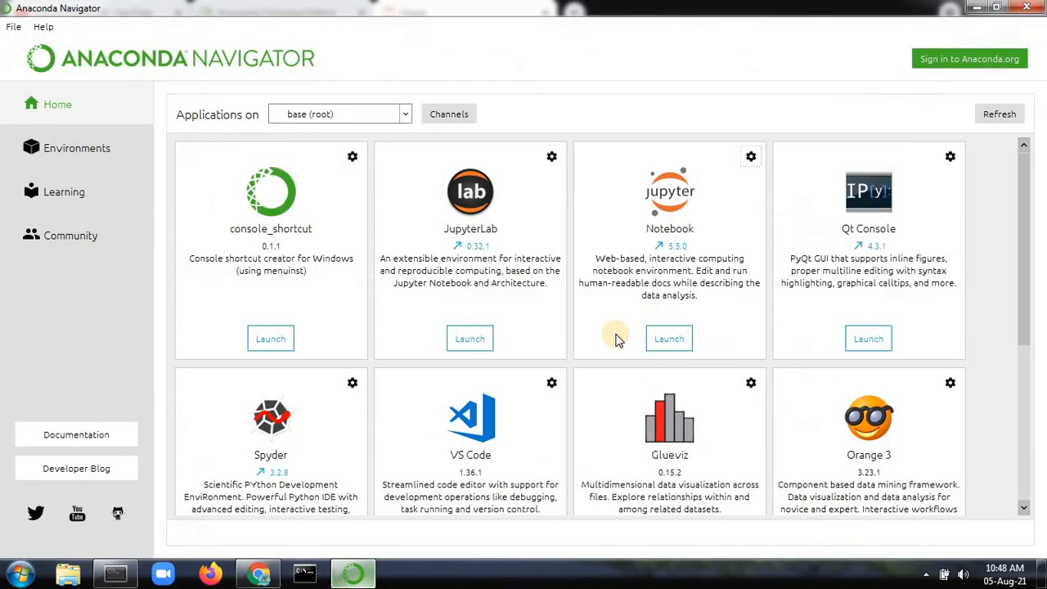
{"action": "left_click", "coordinate": [668, 336]}
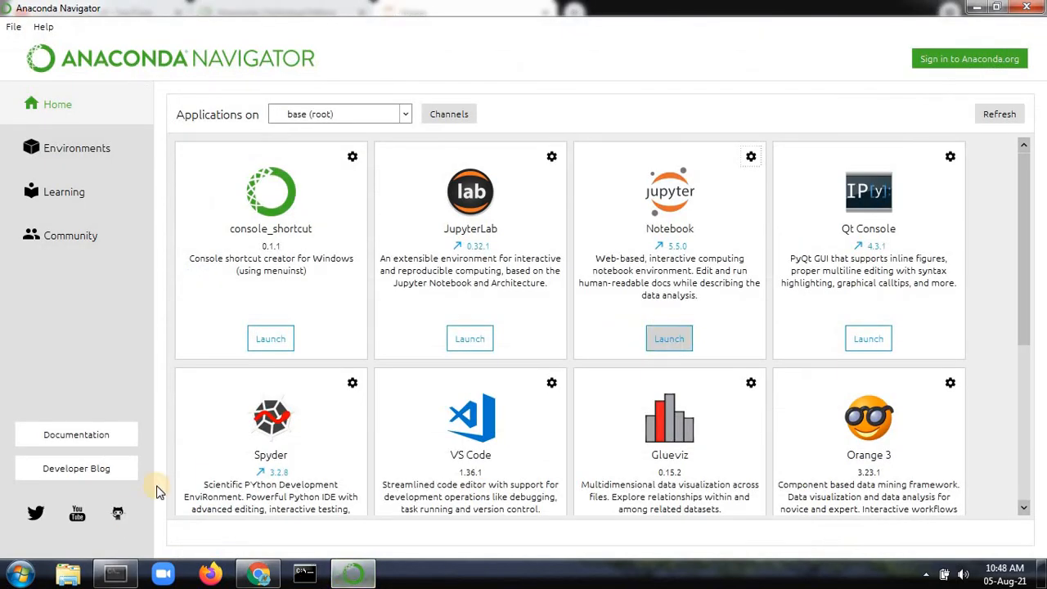
{"action": "left_click", "coordinate": [283, 397]}
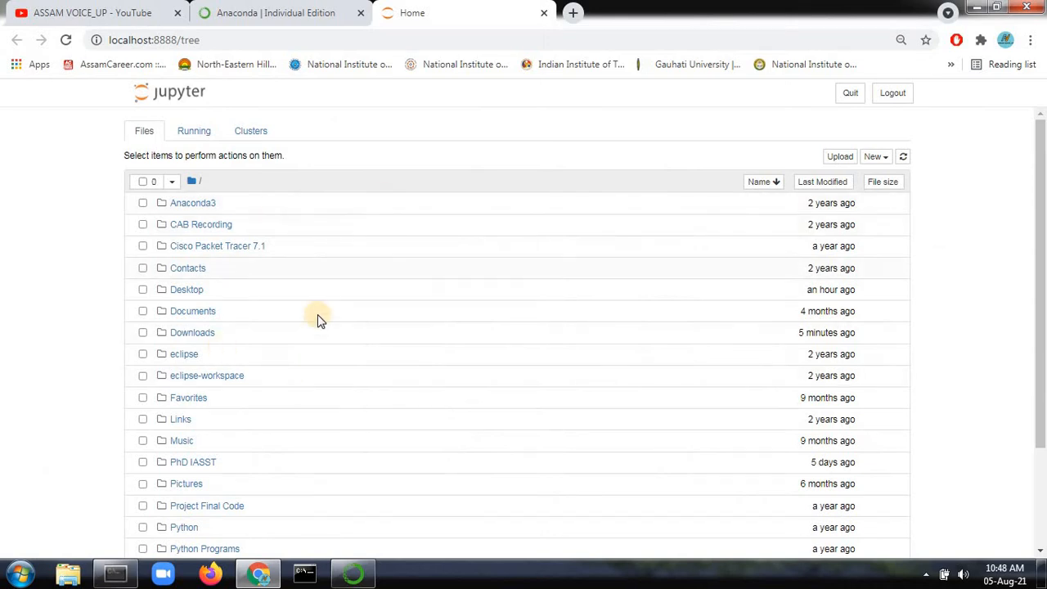
Step: Bring the Anaconda Prompt window to the front, move it fully into view and make its command line active
{"action": "left_click", "coordinate": [120, 577]}
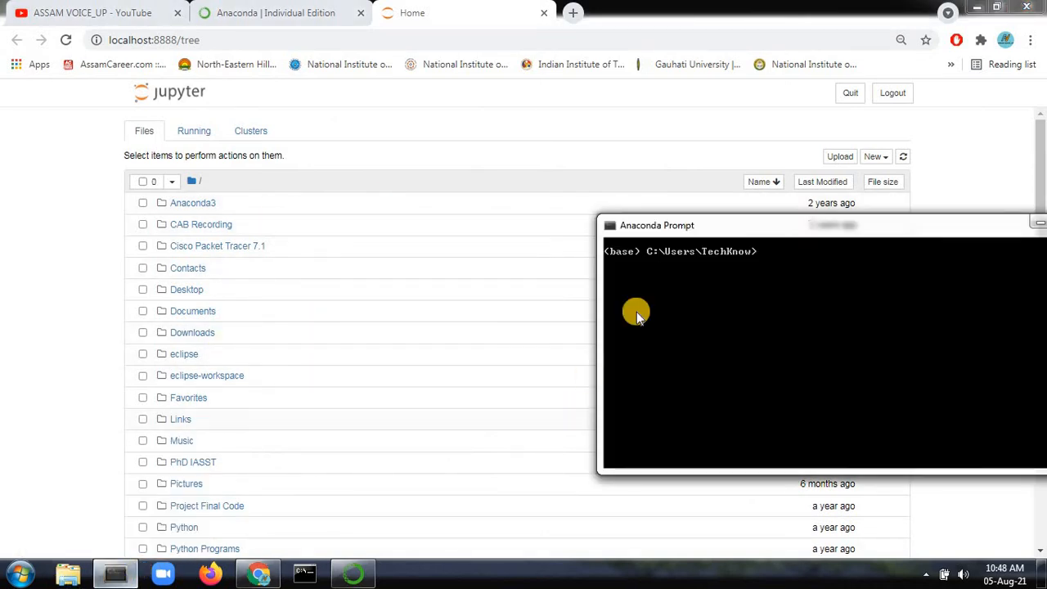
{"action": "left_click", "coordinate": [750, 232]}
{"action": "left_click_drag", "start_coordinate": [751, 232], "coordinate": [562, 173]}
{"action": "left_click", "coordinate": [601, 197]}
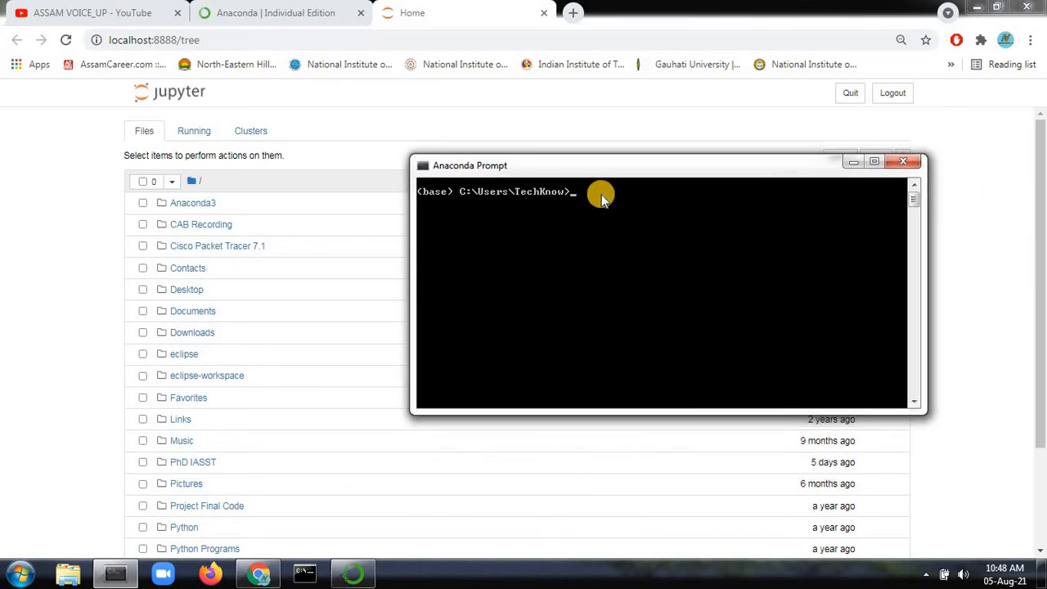
Step: Start Jupyter Notebook from Anaconda Prompt with the command "jupyter notebook"
{"action": "type", "text": "jup"}
{"action": "type", "text": "yte"}
{"action": "type", "text": "ter"}
{"action": "type", "text": " n"}
{"action": "type", "text": "otebook"}
{"action": "key", "text": "Return"}
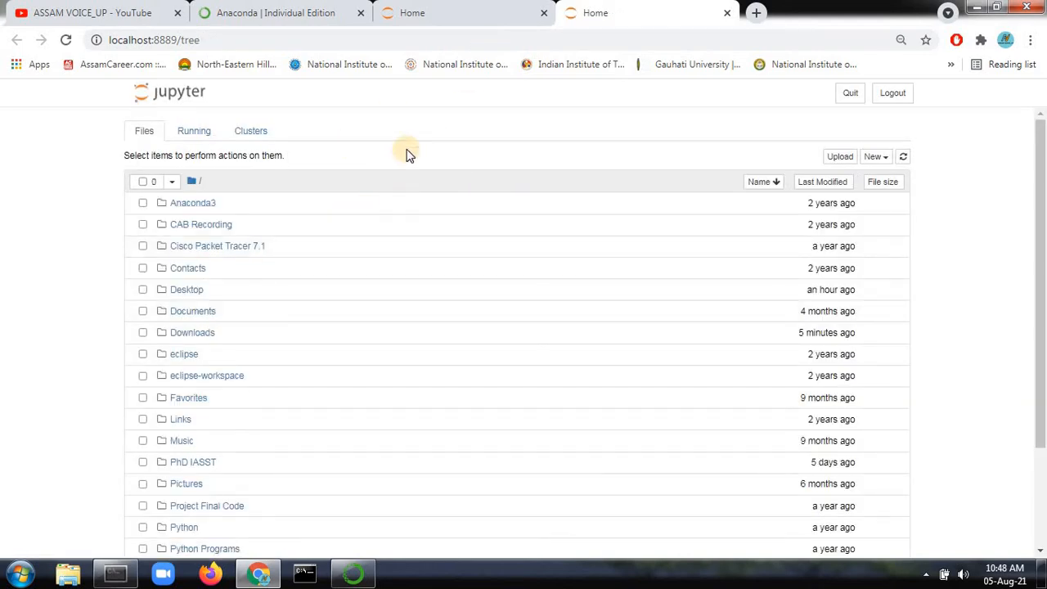
Step: Compare the two open Jupyter home pages and close the one running on localhost:8888
{"action": "left_click", "coordinate": [459, 18]}
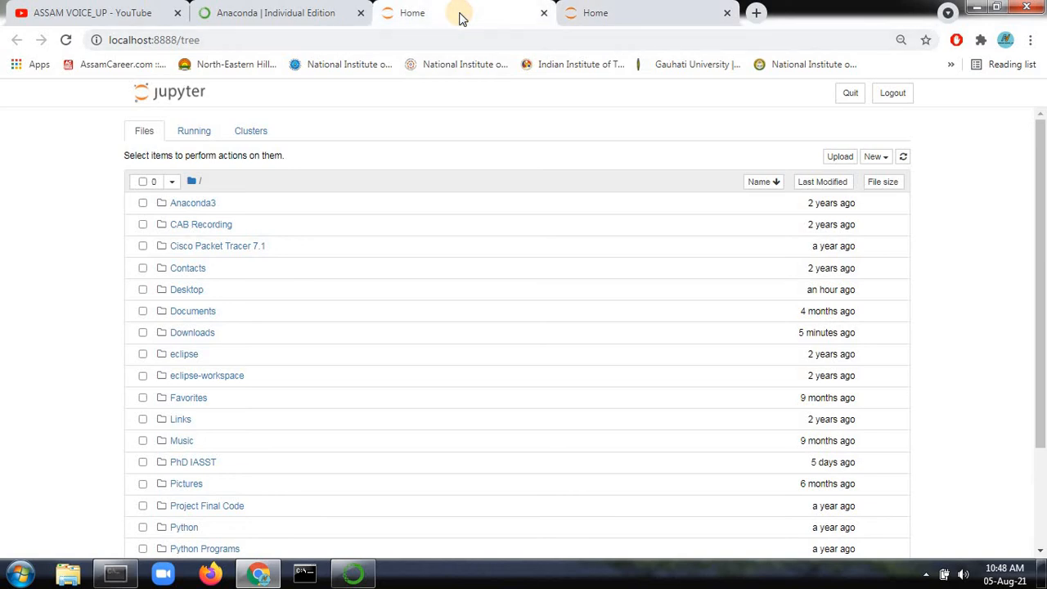
{"action": "left_click", "coordinate": [633, 13]}
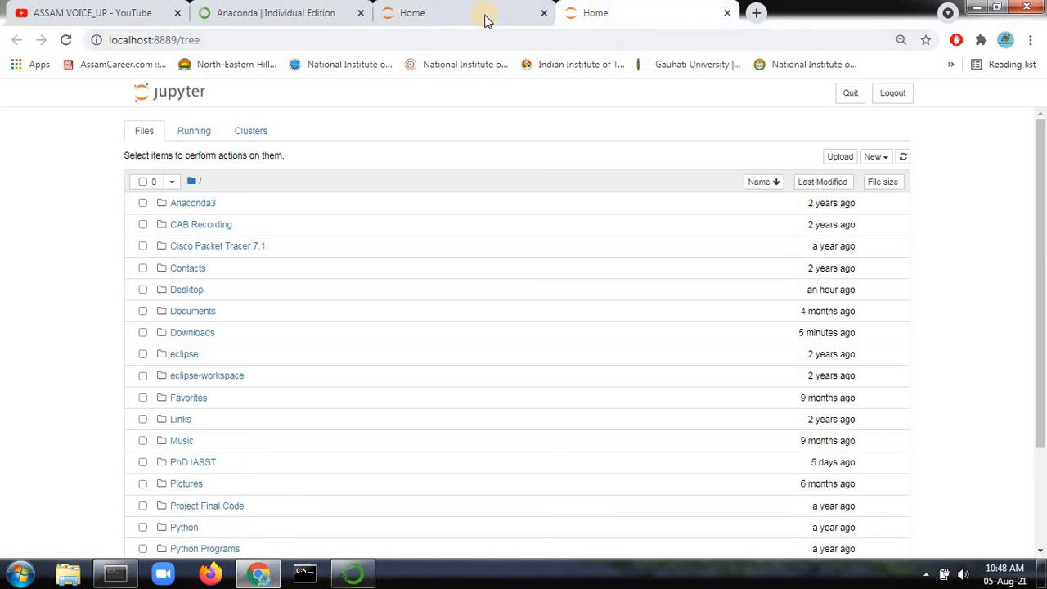
{"action": "left_click", "coordinate": [544, 13]}
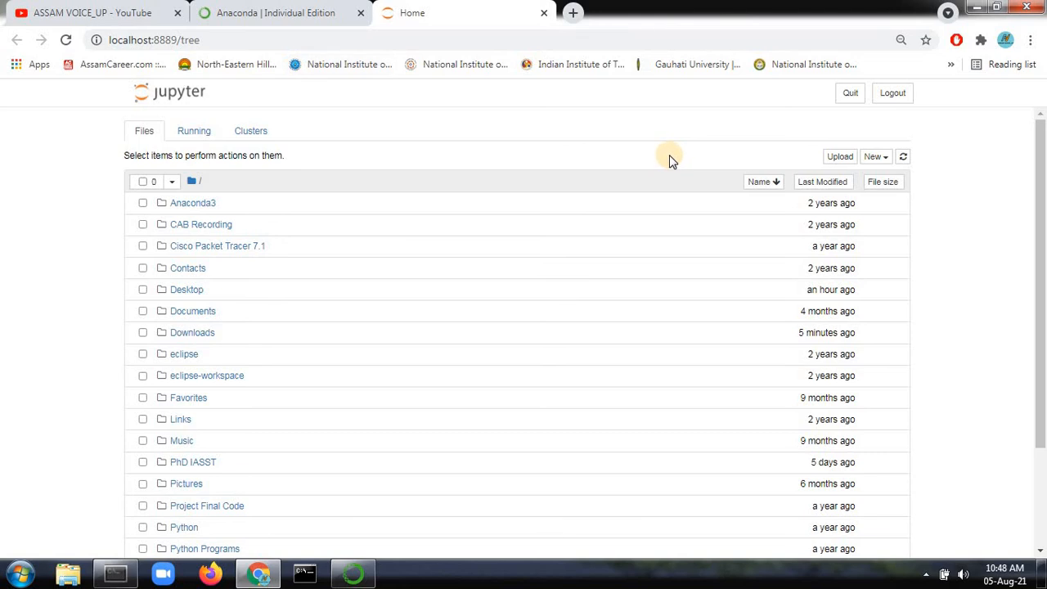
Step: Create a new Python 3 notebook and rename it "Python"
{"action": "left_click", "coordinate": [883, 157]}
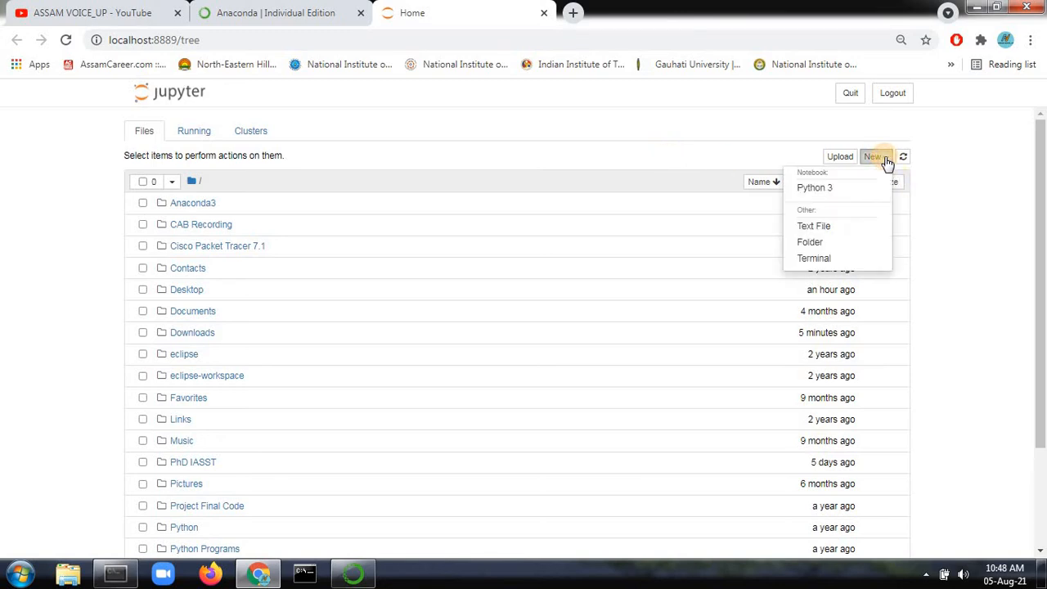
{"action": "left_click", "coordinate": [812, 189]}
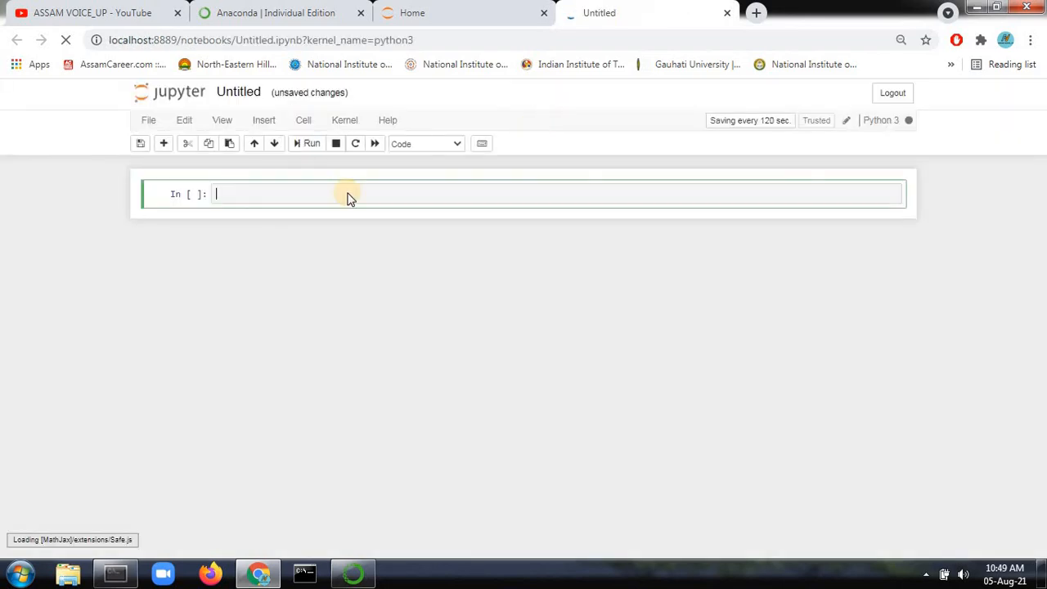
{"action": "left_click", "coordinate": [239, 91]}
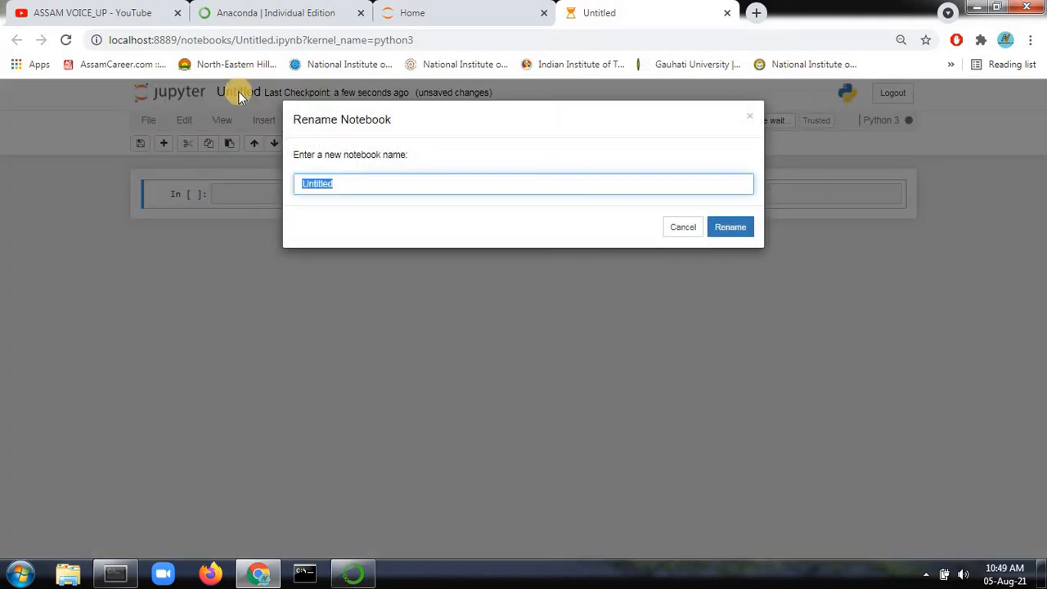
{"action": "type", "text": "Python"}
{"action": "key", "text": "Return"}
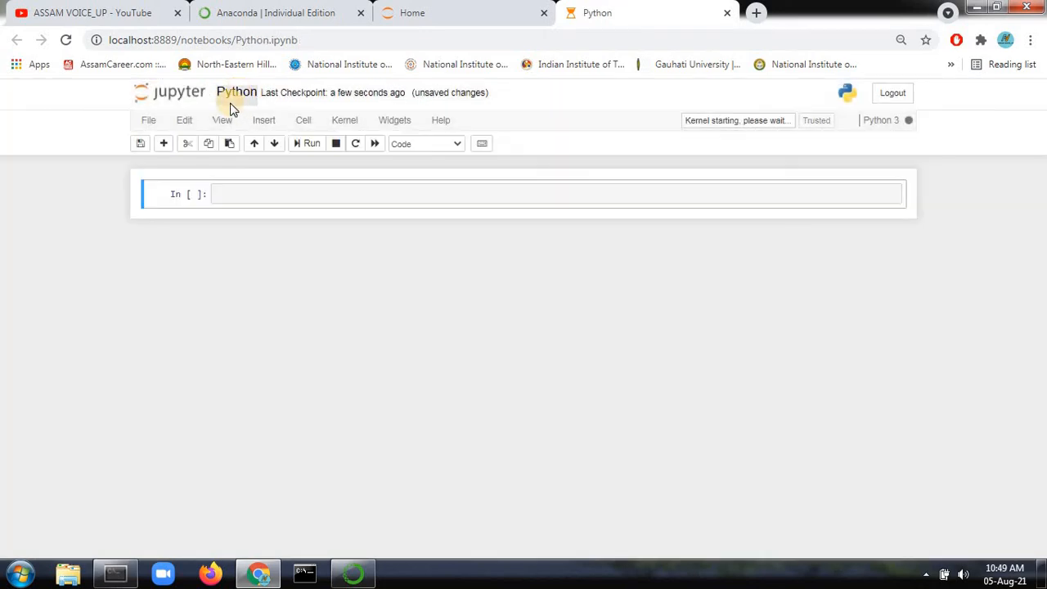
Step: Assign x = 5 and y = 10 on separate lines in the first notebook cell and run it
{"action": "left_click", "coordinate": [232, 197]}
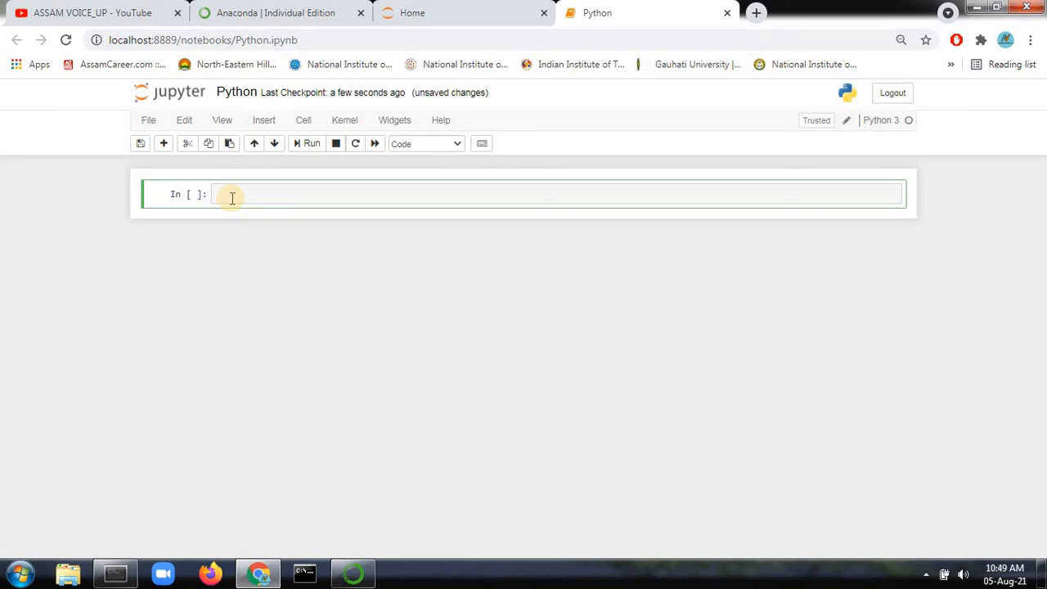
{"action": "type", "text": "x = 5"}
{"action": "key", "text": "Return"}
{"action": "type", "text": "y "}
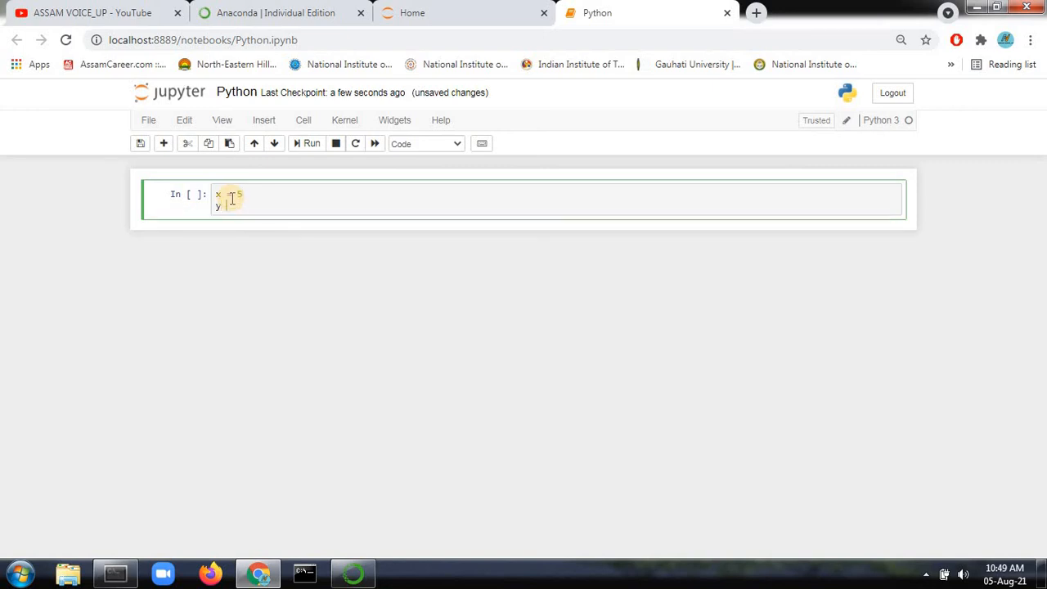
{"action": "type", "text": "= 10"}
{"action": "key", "text": "shift+Return"}
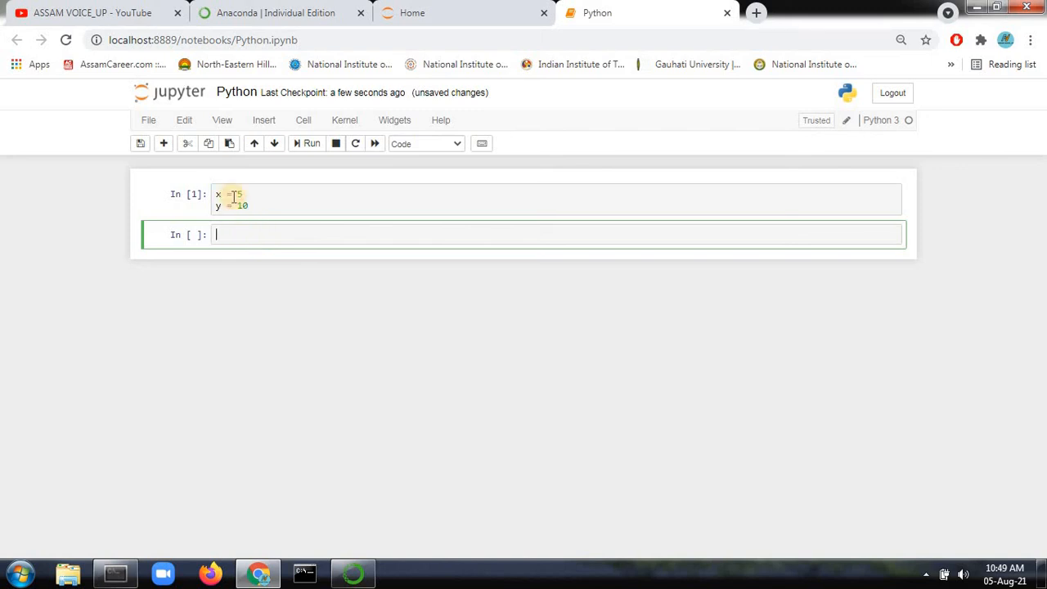
Step: Enter print(x, y) in the second cell and run it
{"action": "type", "text": "print"}
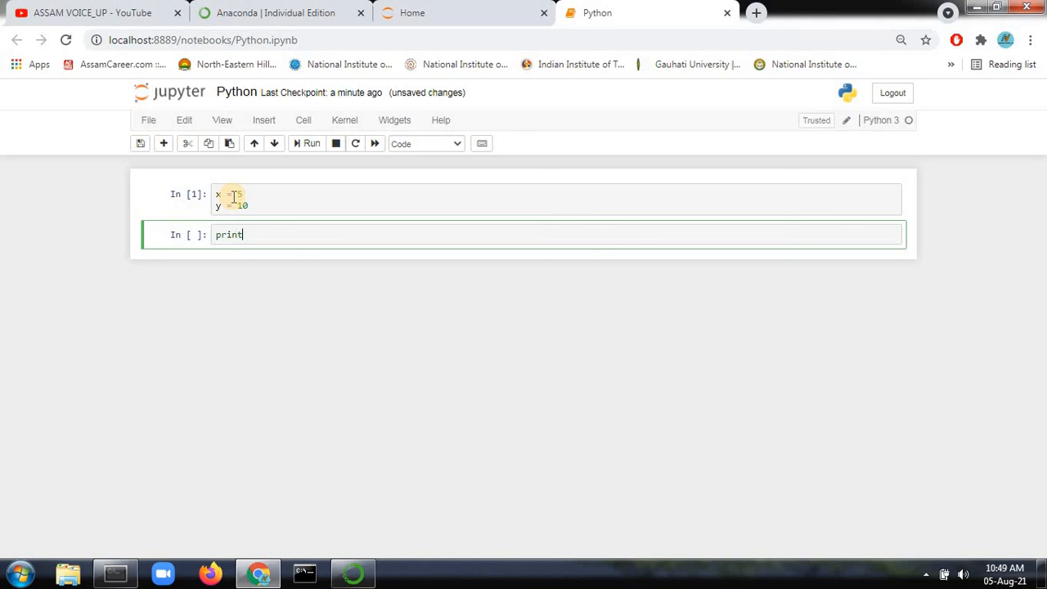
{"action": "type", "text": "(x, y"}
{"action": "key", "text": "shift+Return"}
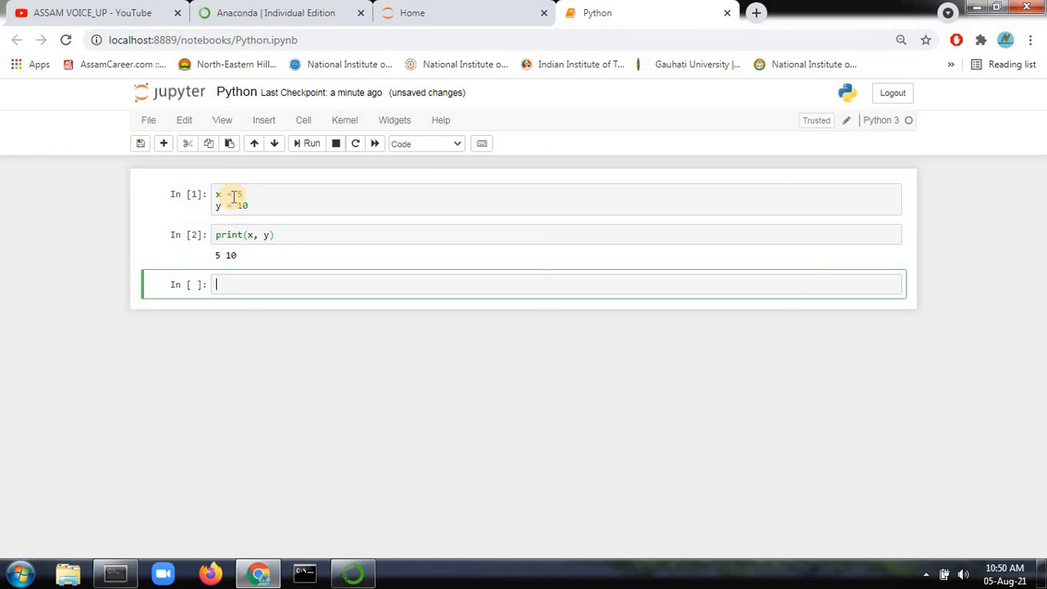
Step: Run sum = x + y in the third cell and print(sum) in the fourth
{"action": "type", "text": "sum = x + y"}
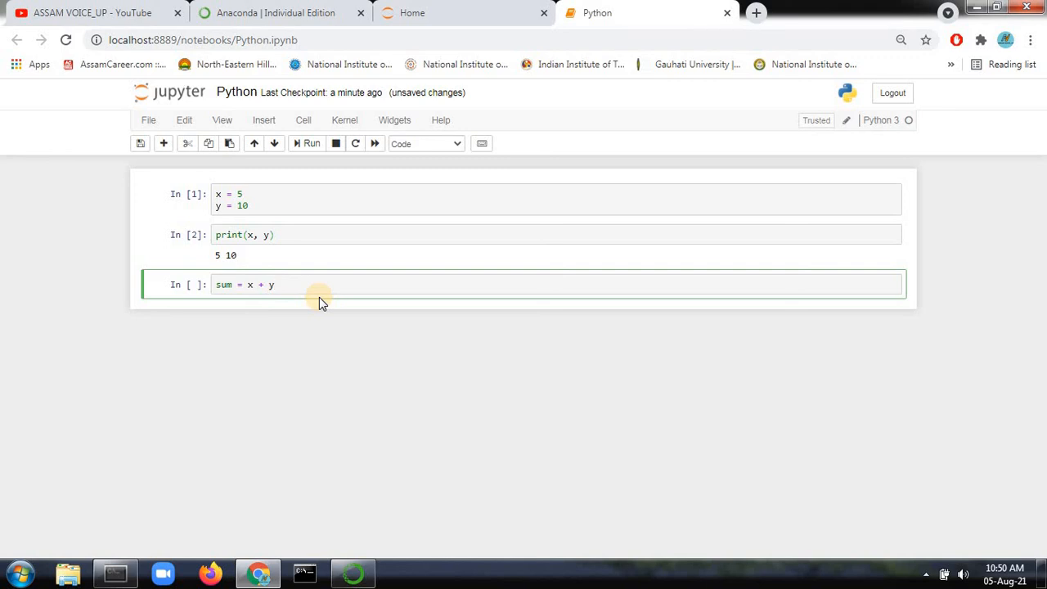
{"action": "key", "text": "shift+Return"}
{"action": "type", "text": "pr"}
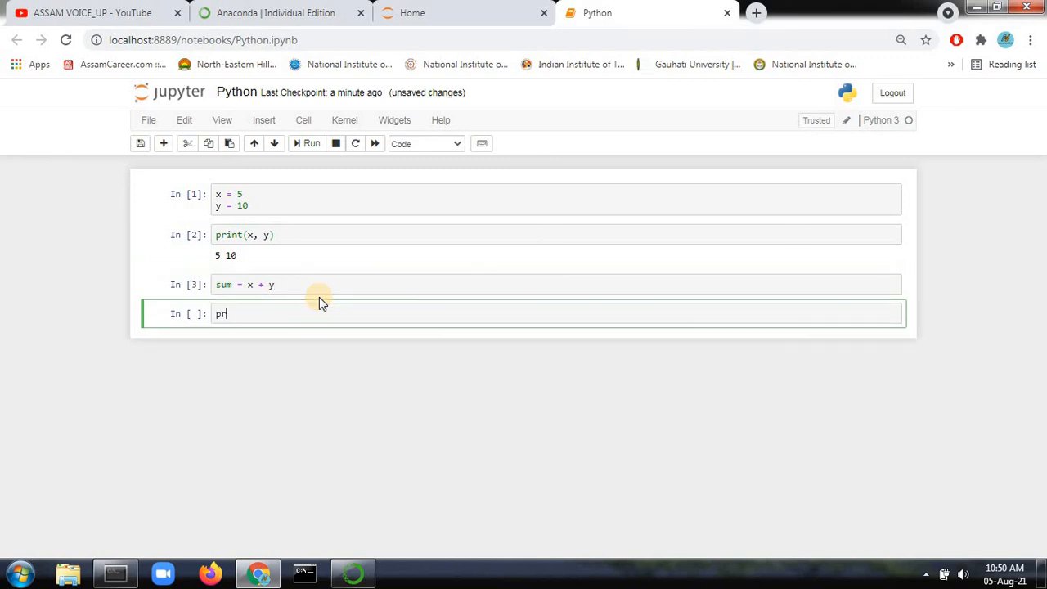
{"action": "type", "text": "int(sum"}
{"action": "key", "text": "shift+Return"}
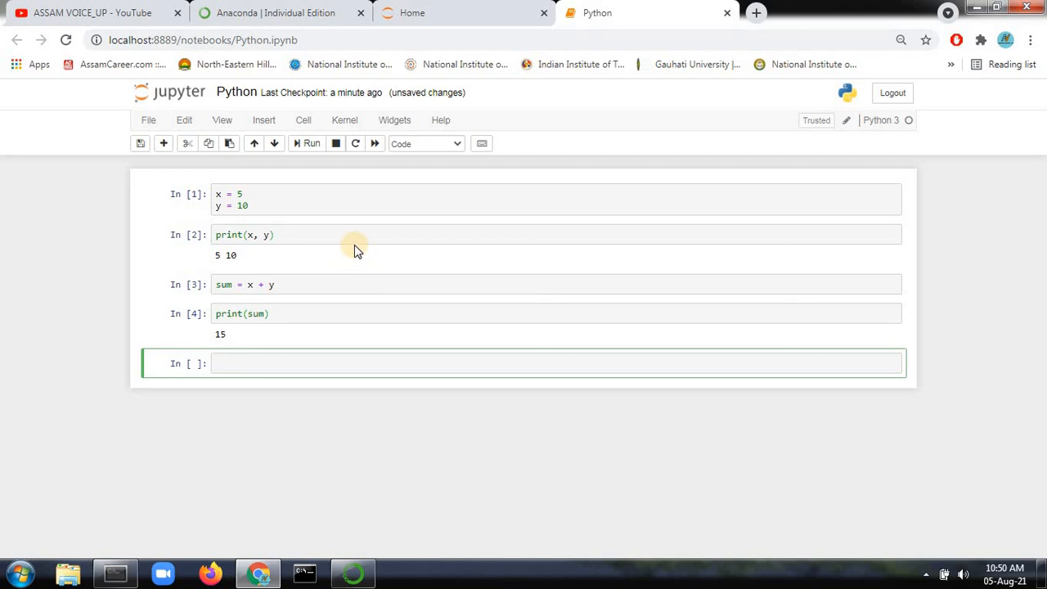
Step: Revisit the Anaconda installers on the Individual Edition page and return to the Python notebook
{"action": "left_click", "coordinate": [287, 14]}
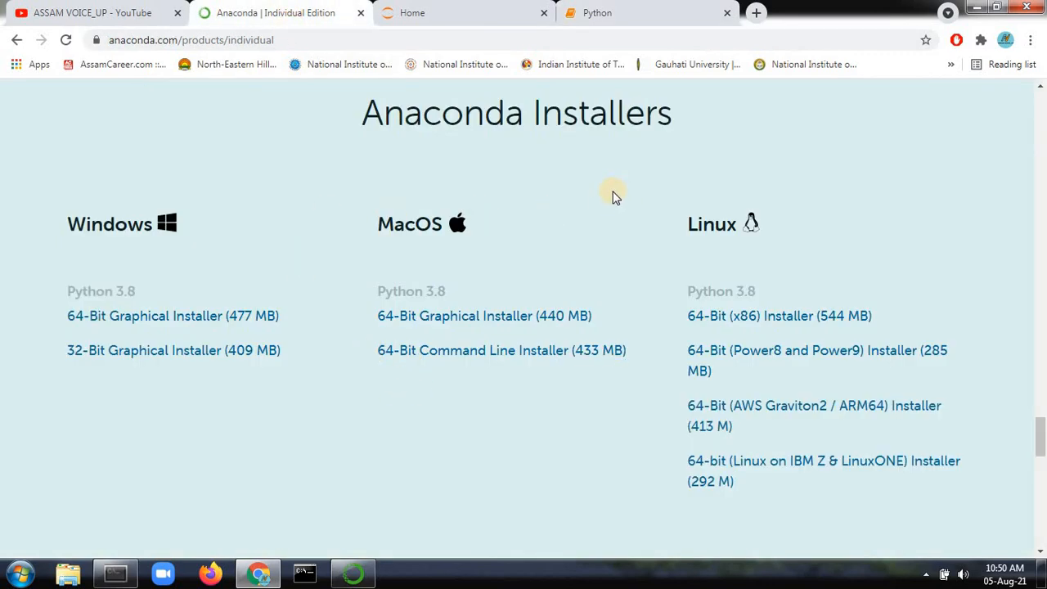
{"action": "left_click", "coordinate": [616, 16]}
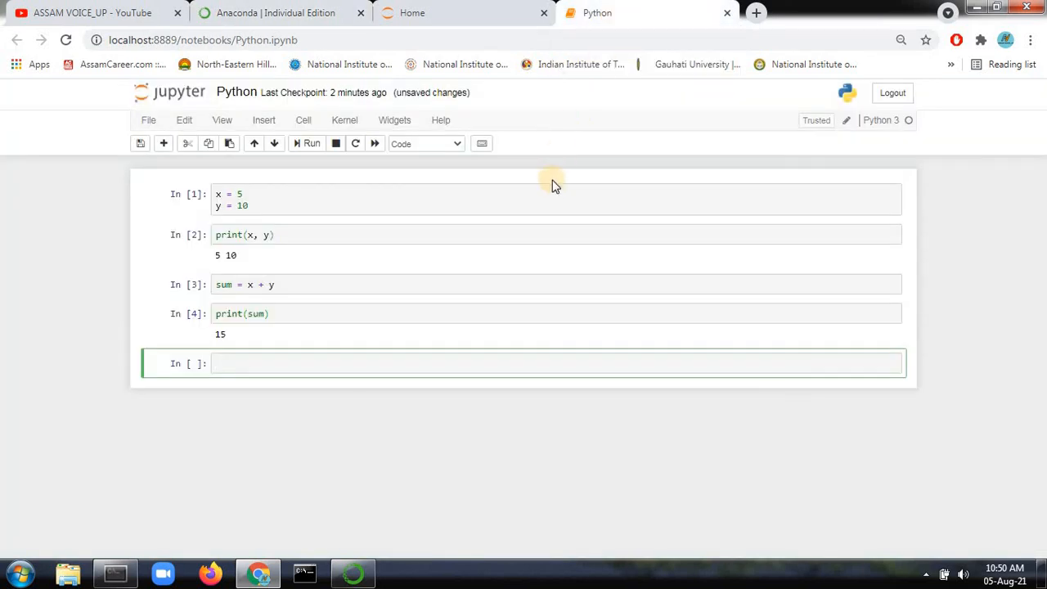